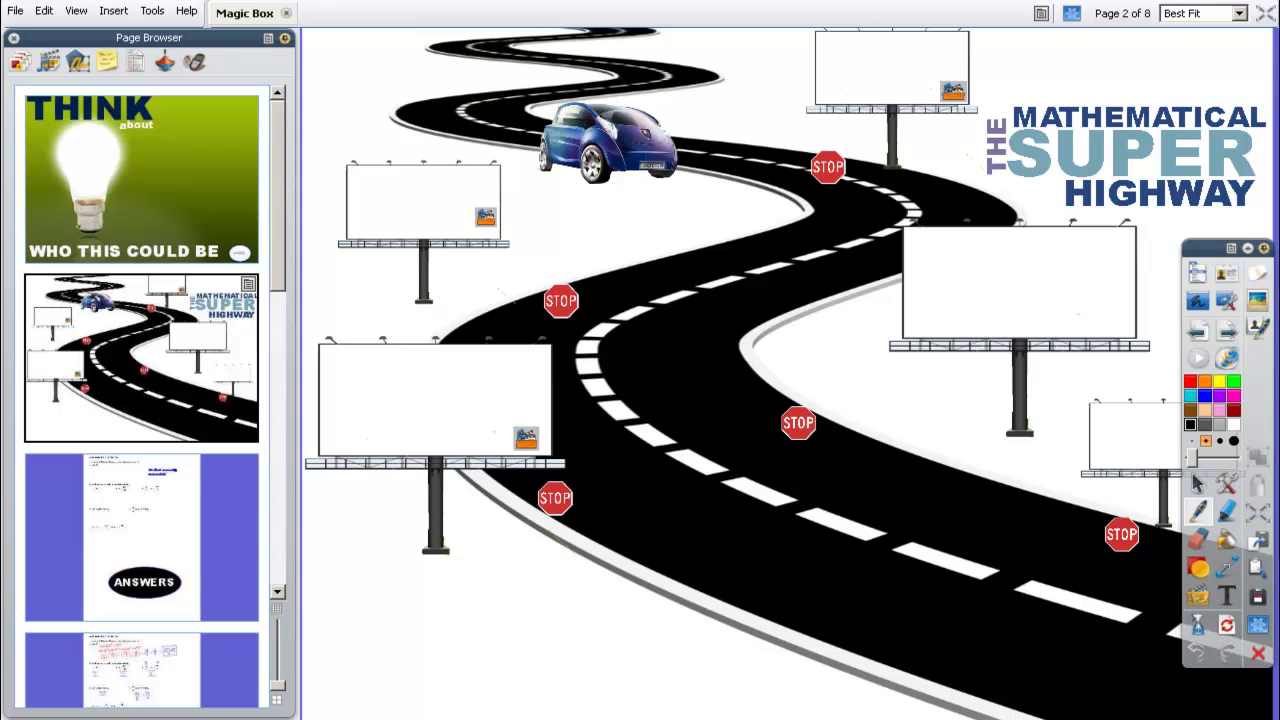
# Step: Switch to the Select tool, tuck the collapsed toolbox aside, and move the car further down the road
pyautogui.click(1198, 484)
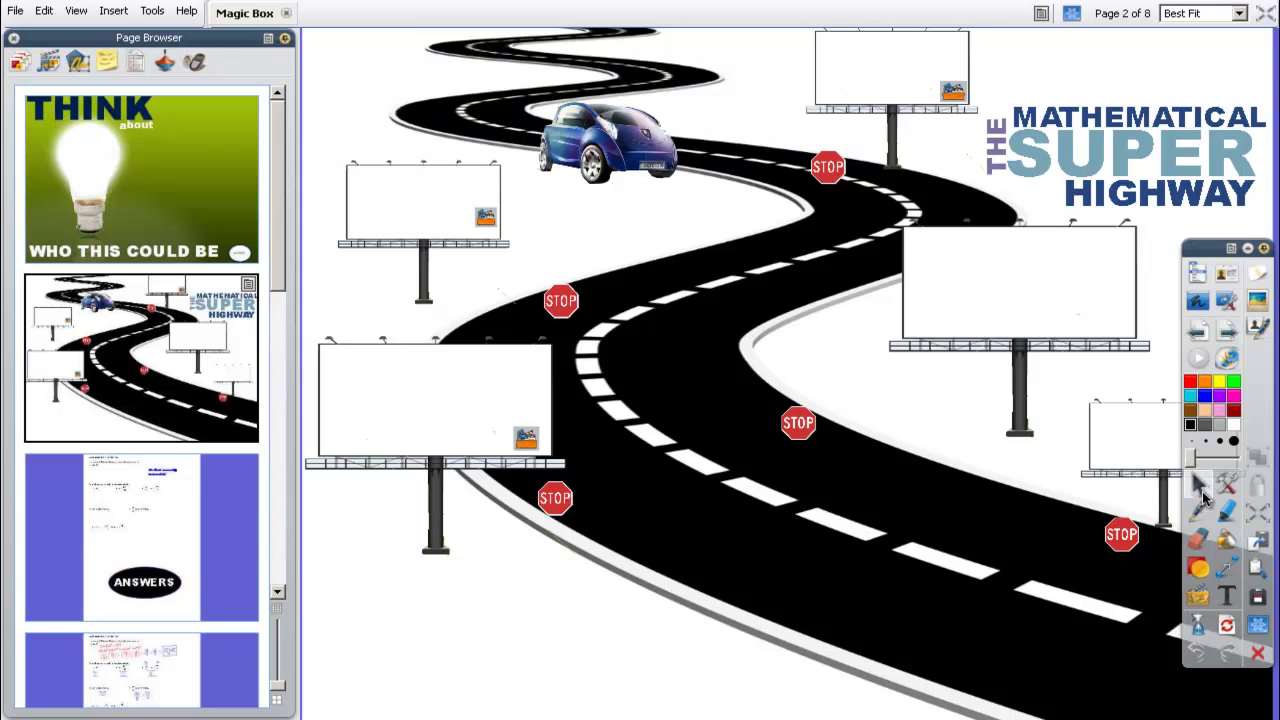
pyautogui.click(1248, 247)
pyautogui.moveTo(1233, 250); pyautogui.dragTo(360, 680)
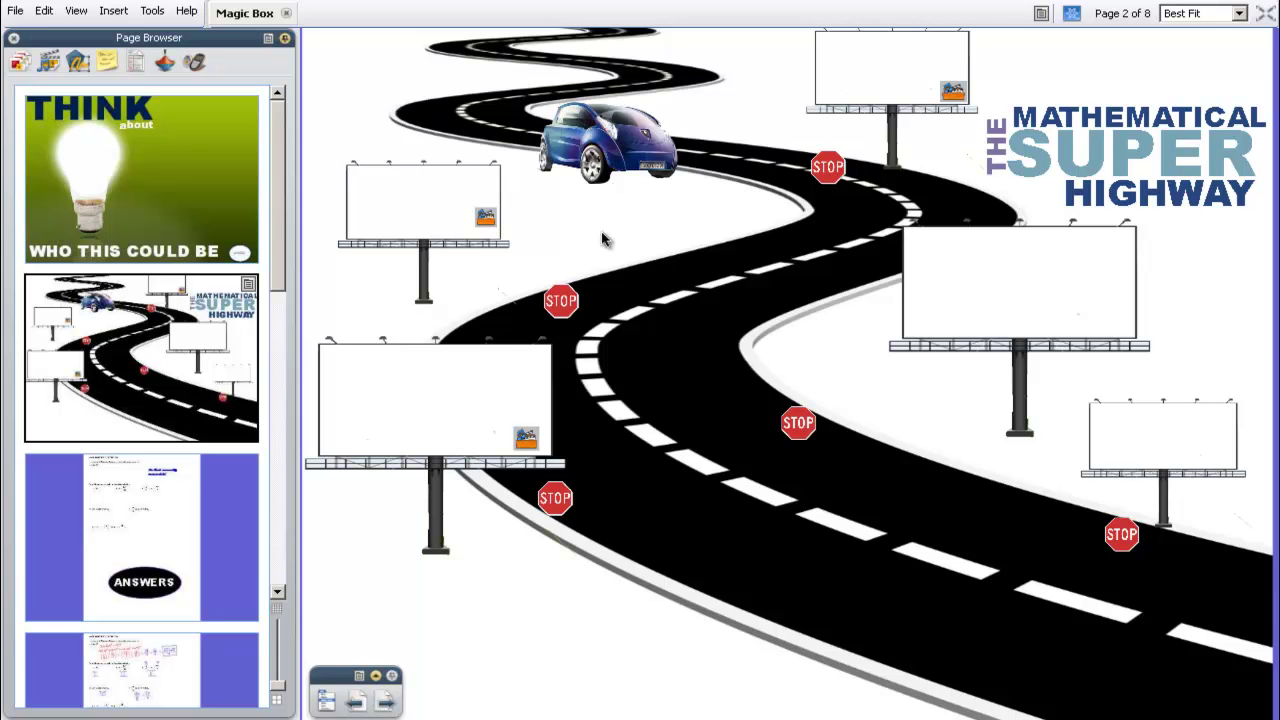
pyautogui.moveTo(598, 163); pyautogui.dragTo(752, 127)
# Step: Reveal DOUBLE ANGLE FORMULA on the top billboard and preview its attached worksheet animation
pyautogui.click(832, 177)
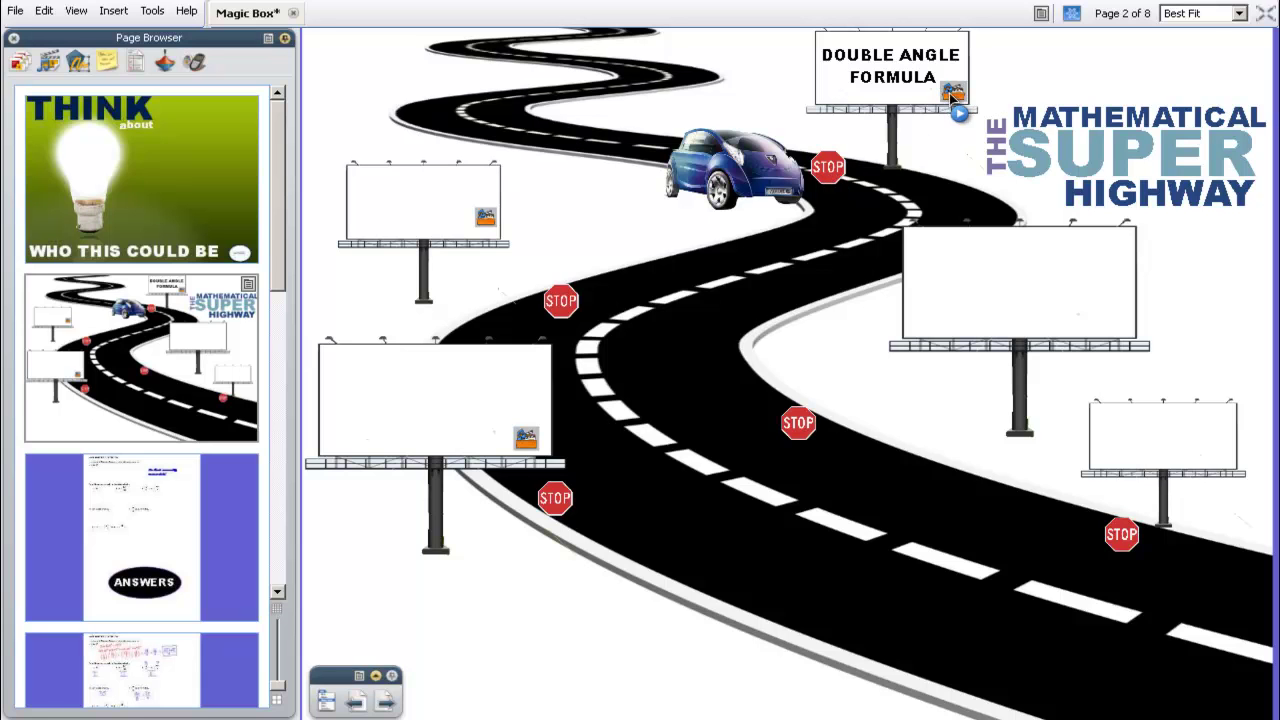
pyautogui.click(957, 92)
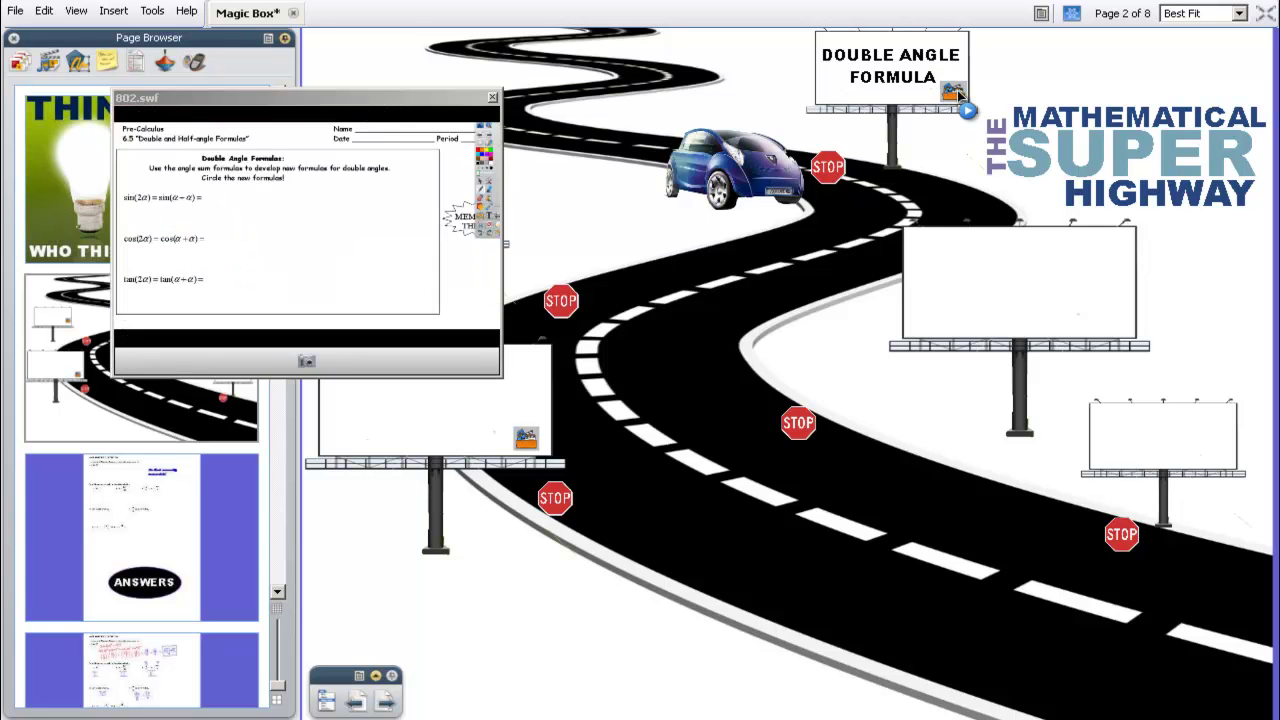
pyautogui.click(316, 229)
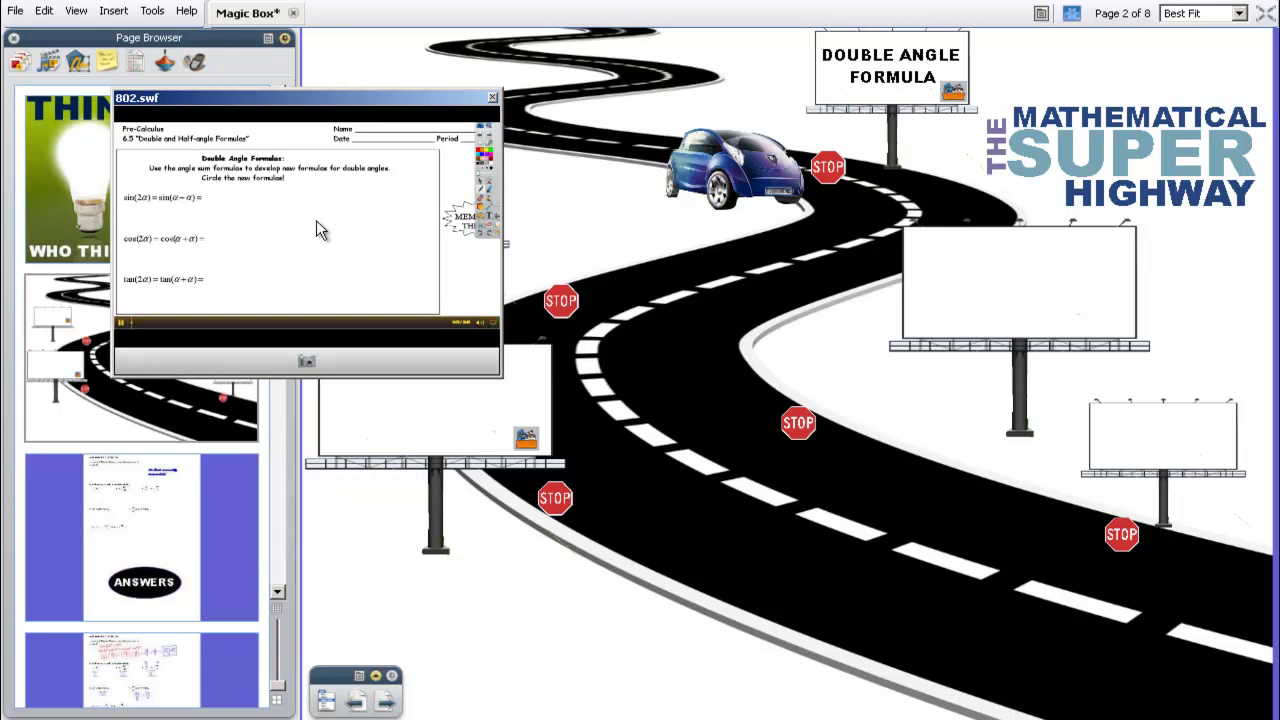
pyautogui.click(492, 97)
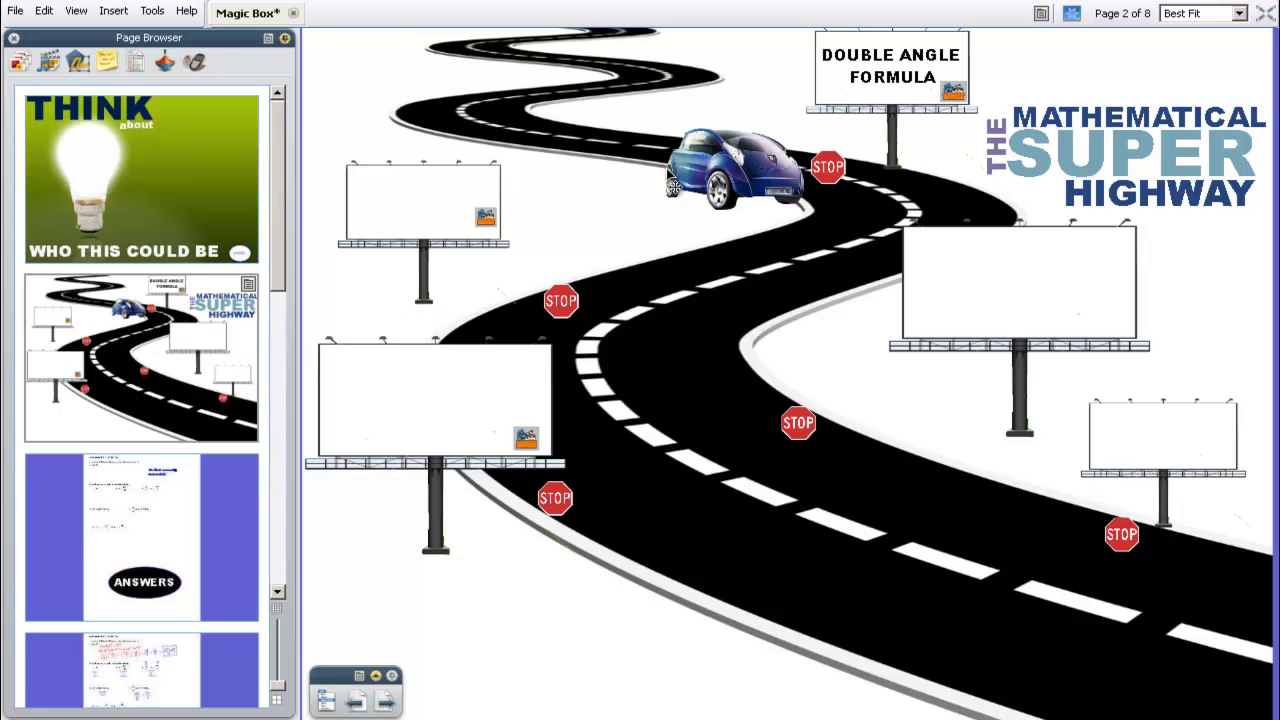
# Step: Reveal Verify Identity Algebraically, Half-Angle FORMULAS and CLICK HERE and SOLVE! on the remaining billboards
pyautogui.click(559, 298)
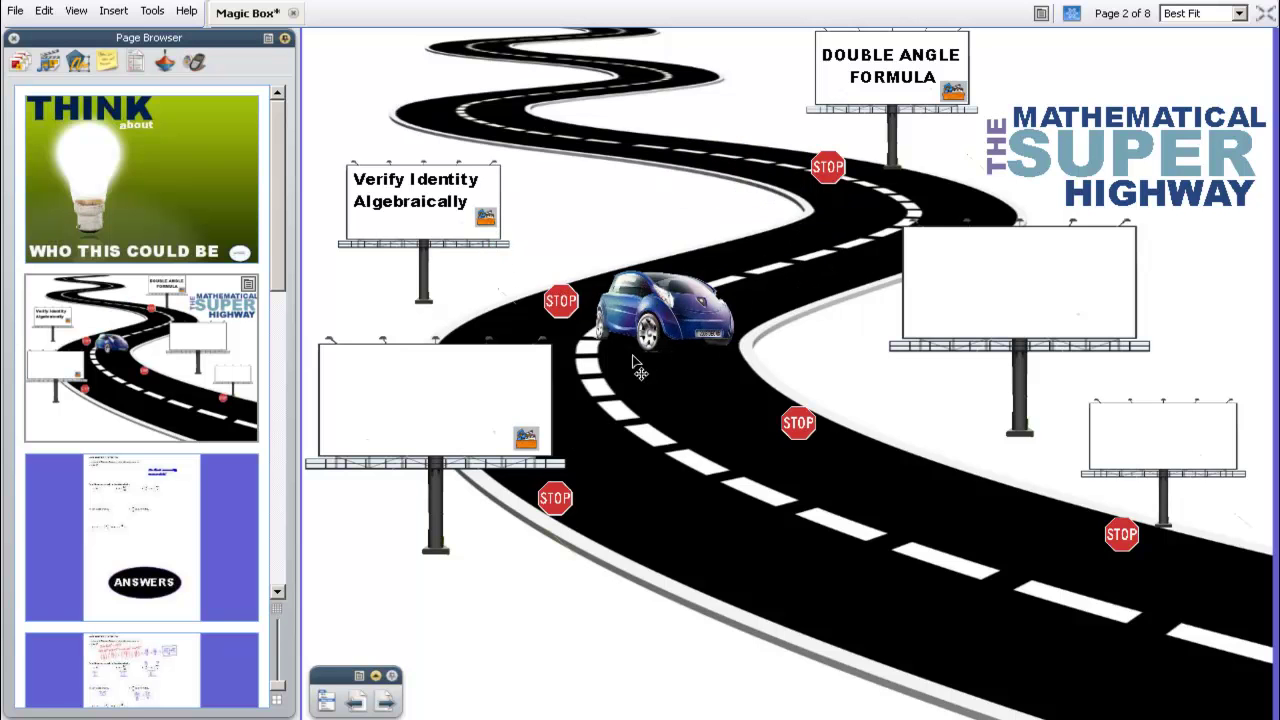
pyautogui.click(556, 499)
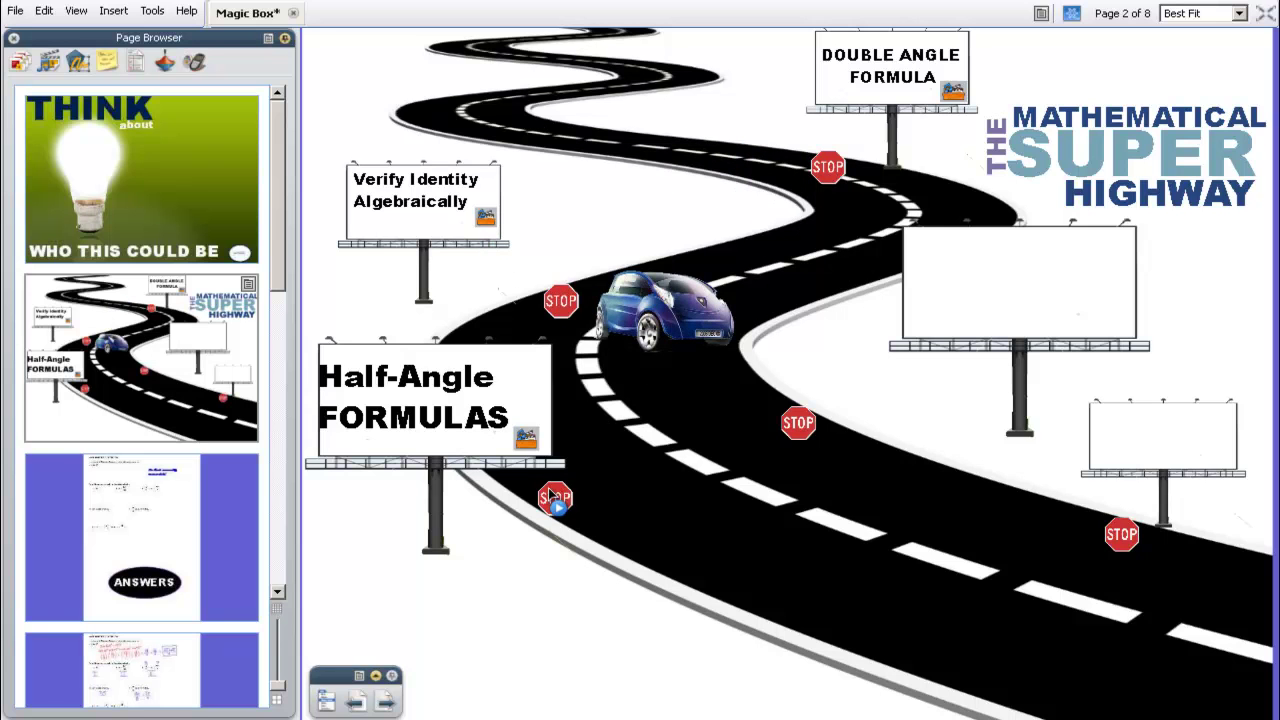
pyautogui.click(652, 330)
pyautogui.click(799, 424)
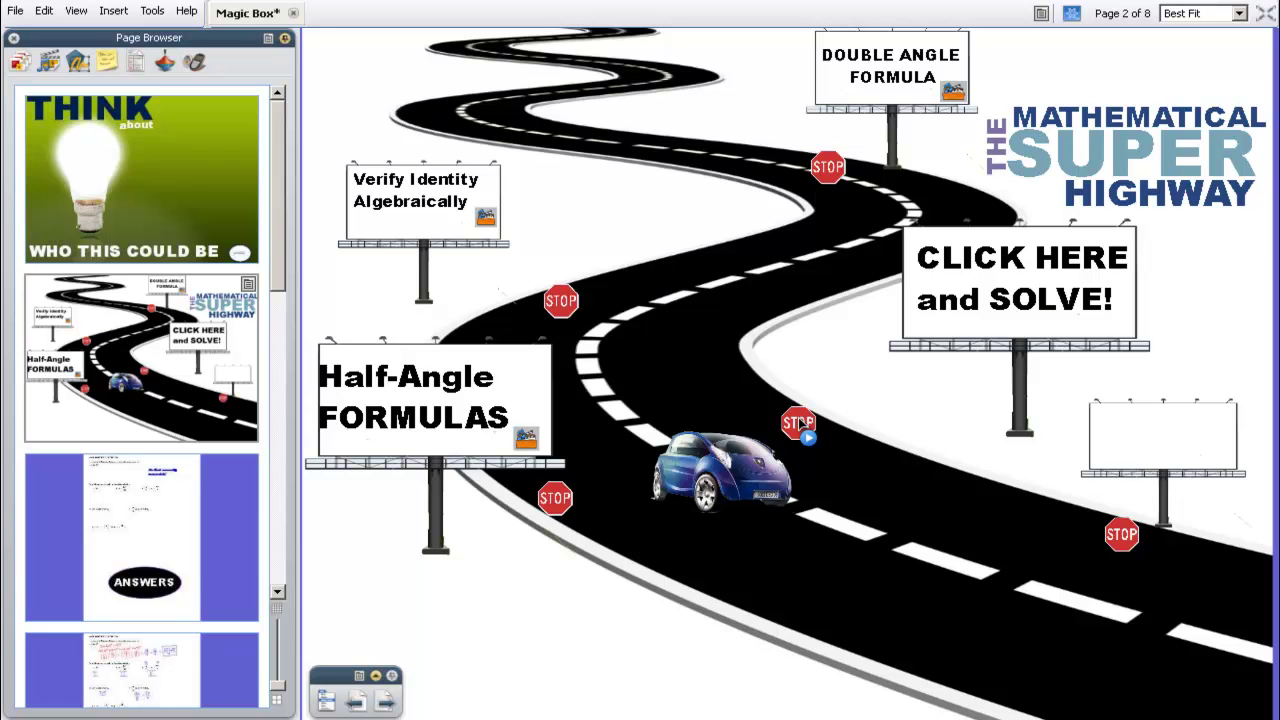
# Step: Follow the billboard link to the warm-up worksheet and its answers page, return to the highway, and send the car back up
pyautogui.click(1046, 260)
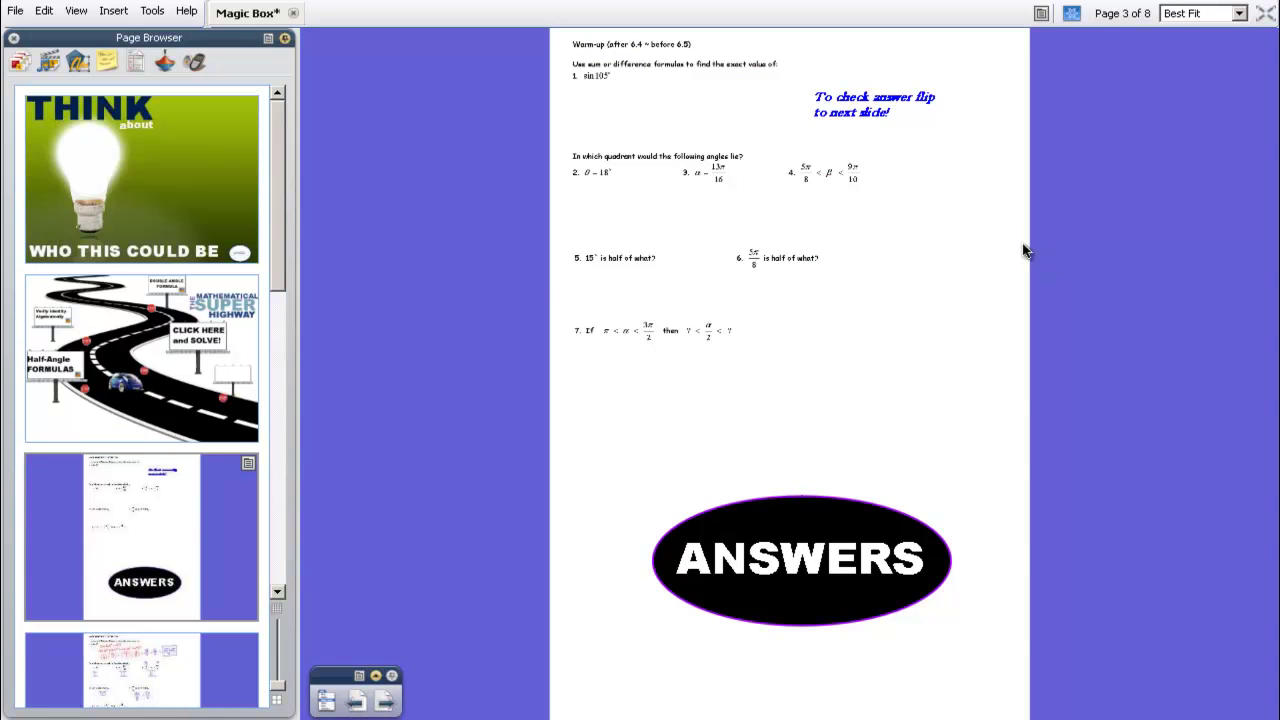
pyautogui.click(812, 565)
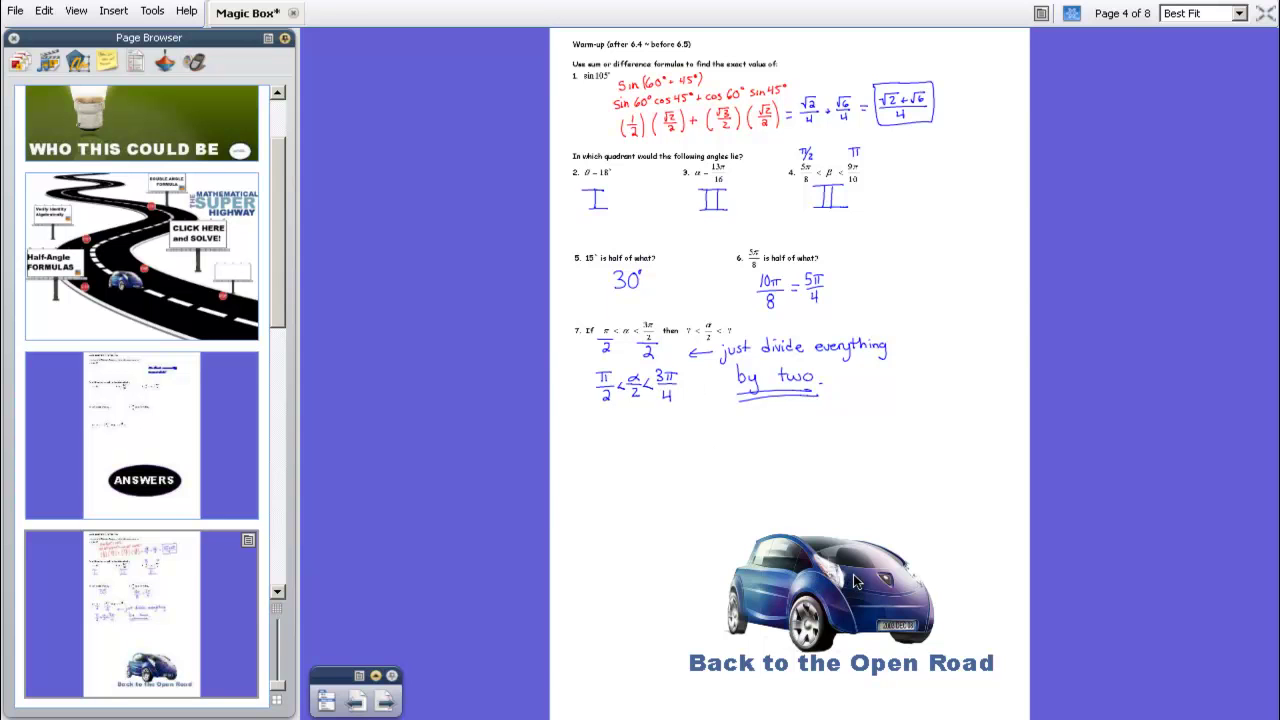
pyautogui.click(855, 582)
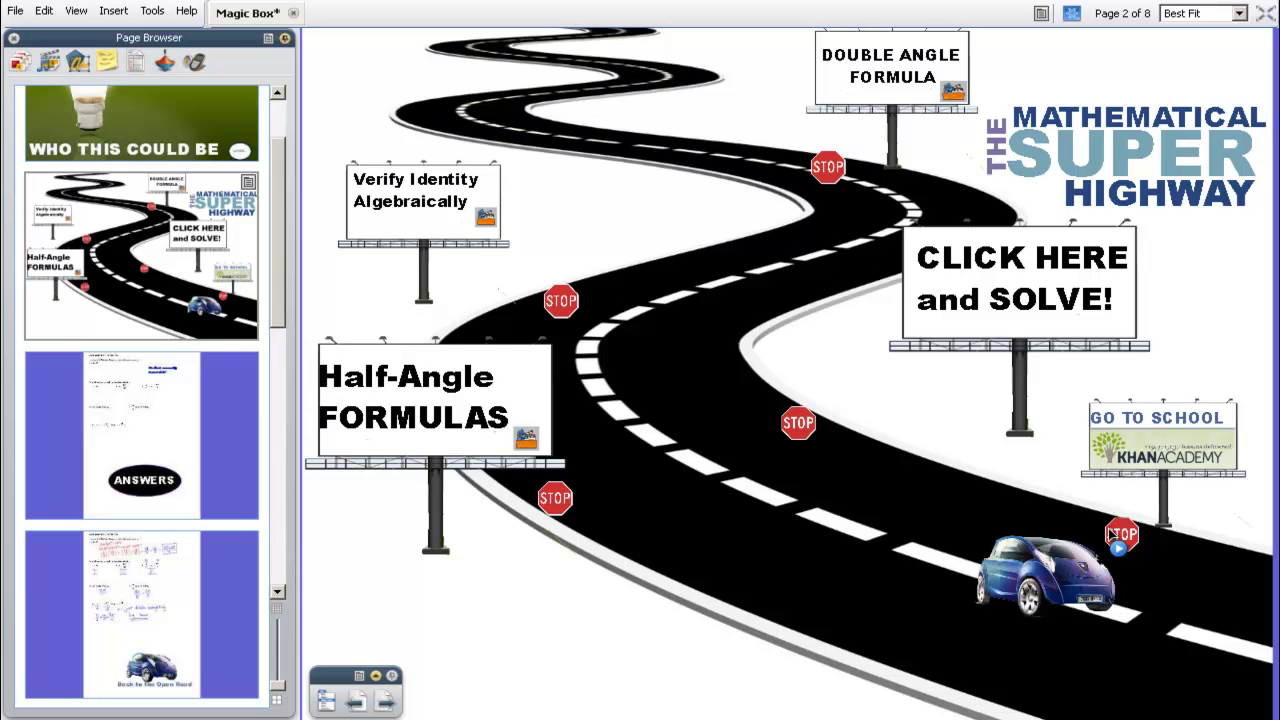
pyautogui.click(1117, 540)
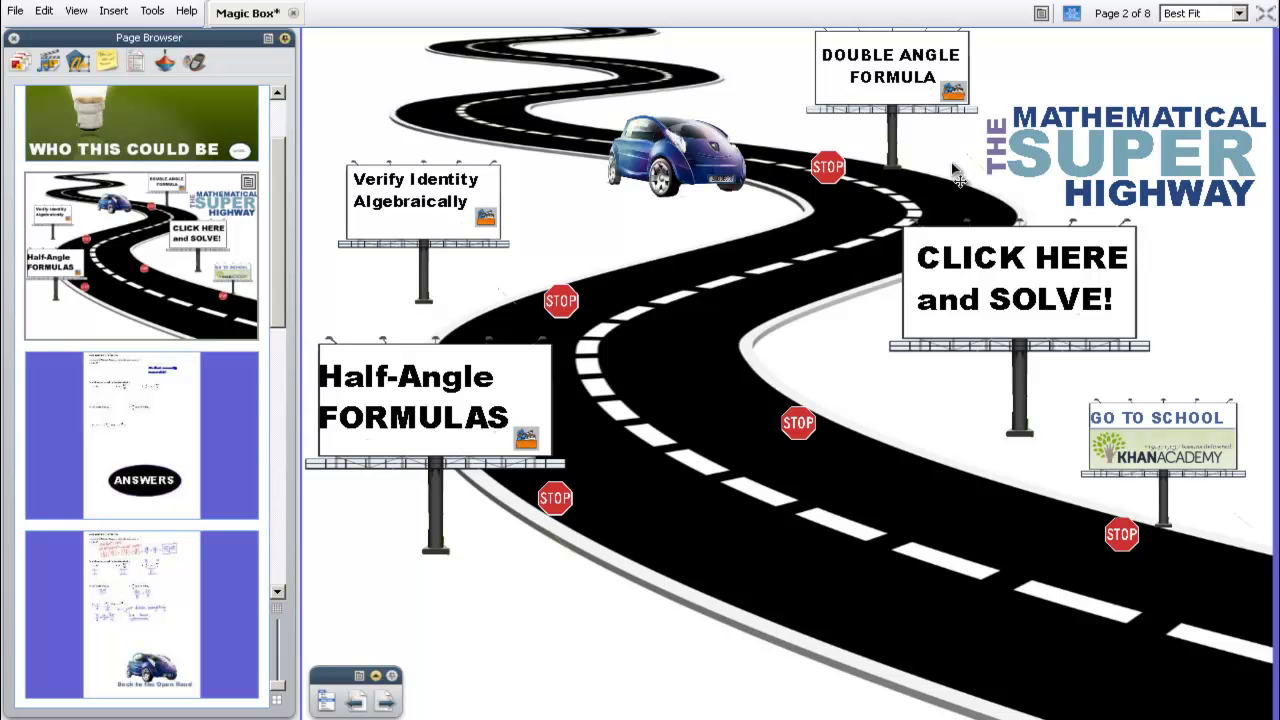
# Step: Replace MATHEMATICAL with ENGLISH in the page title and finish editing with the Select tool
pyautogui.click(1108, 135)
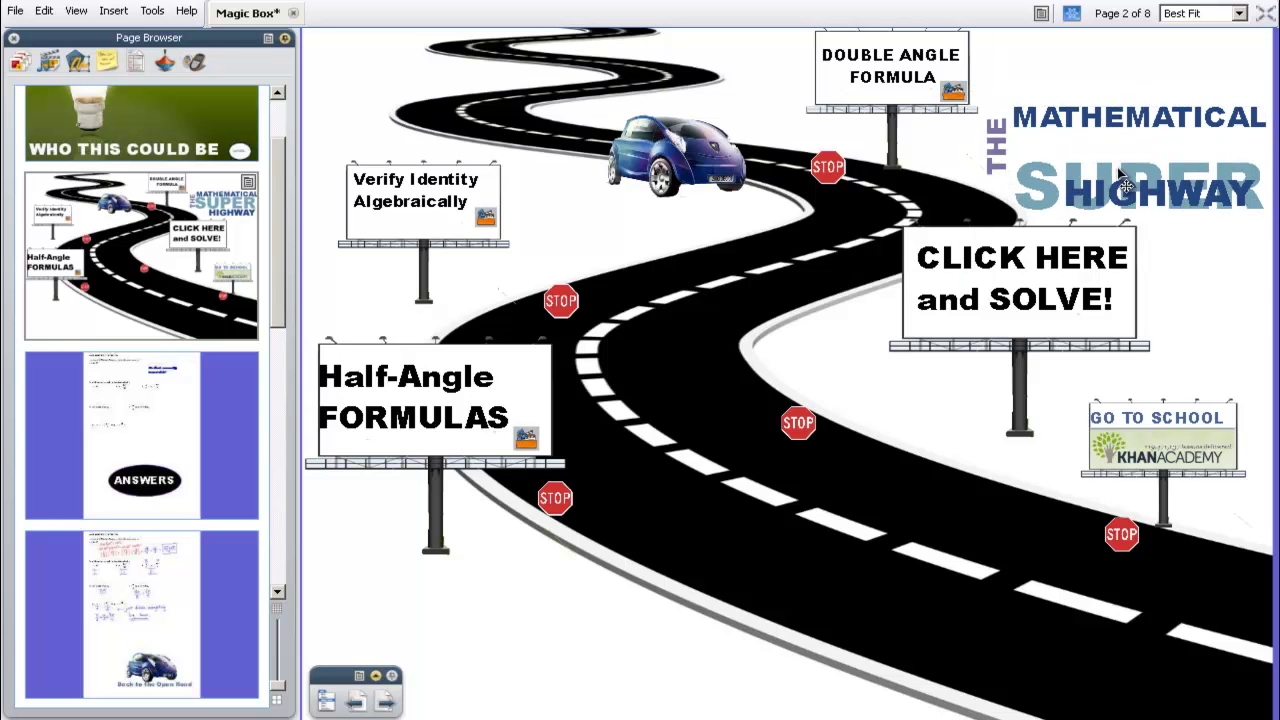
pyautogui.doubleClick(1243, 140)
pyautogui.moveTo(1243, 140); pyautogui.dragTo(998, 160)
pyautogui.write('ENGLISH')
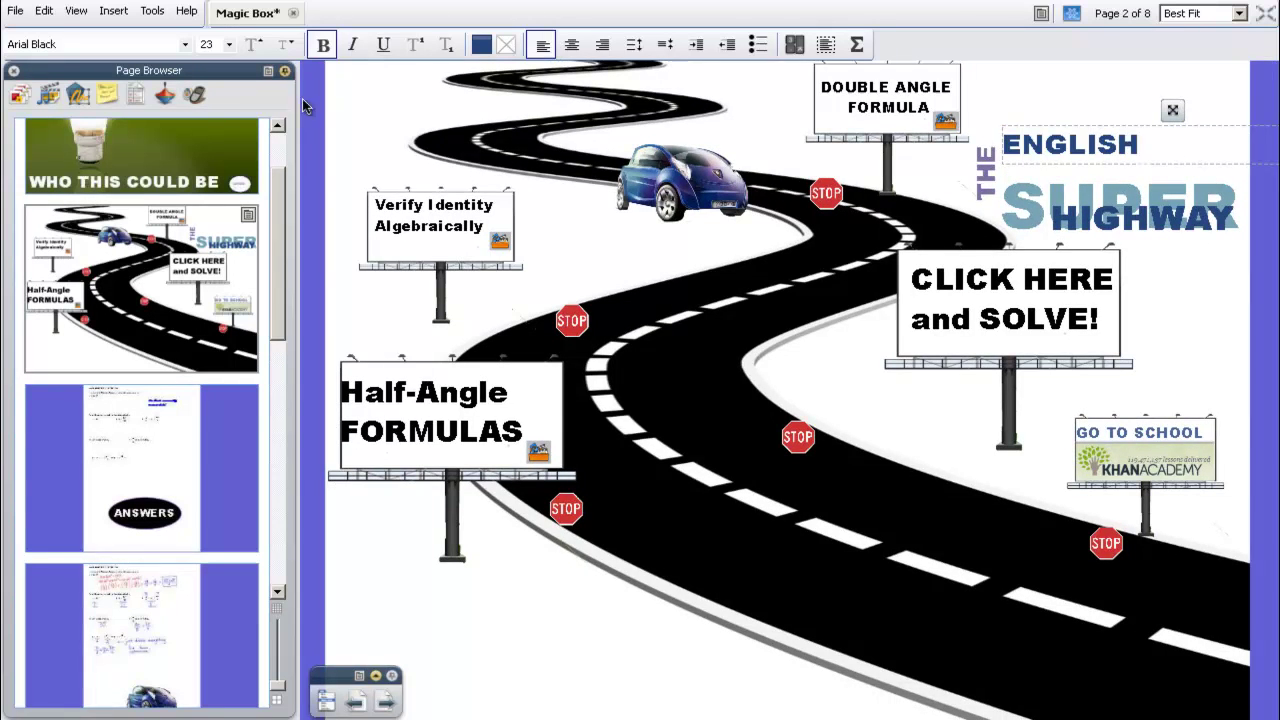
pyautogui.click(367, 677)
pyautogui.moveTo(345, 676); pyautogui.dragTo(345, 294)
pyautogui.click(320, 532)
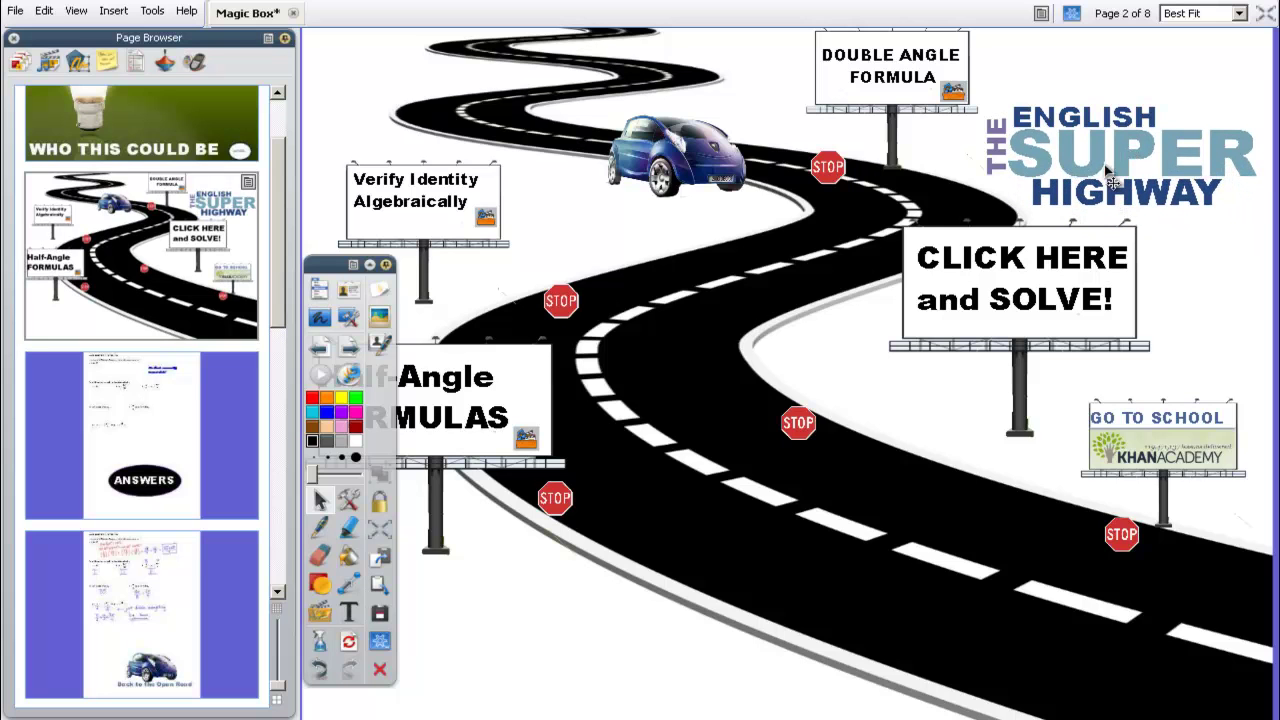
# Step: Check the new ENGLISH title and the CLICK HERE and SOLVE! billboard by selecting and deselecting them
pyautogui.click(1092, 133)
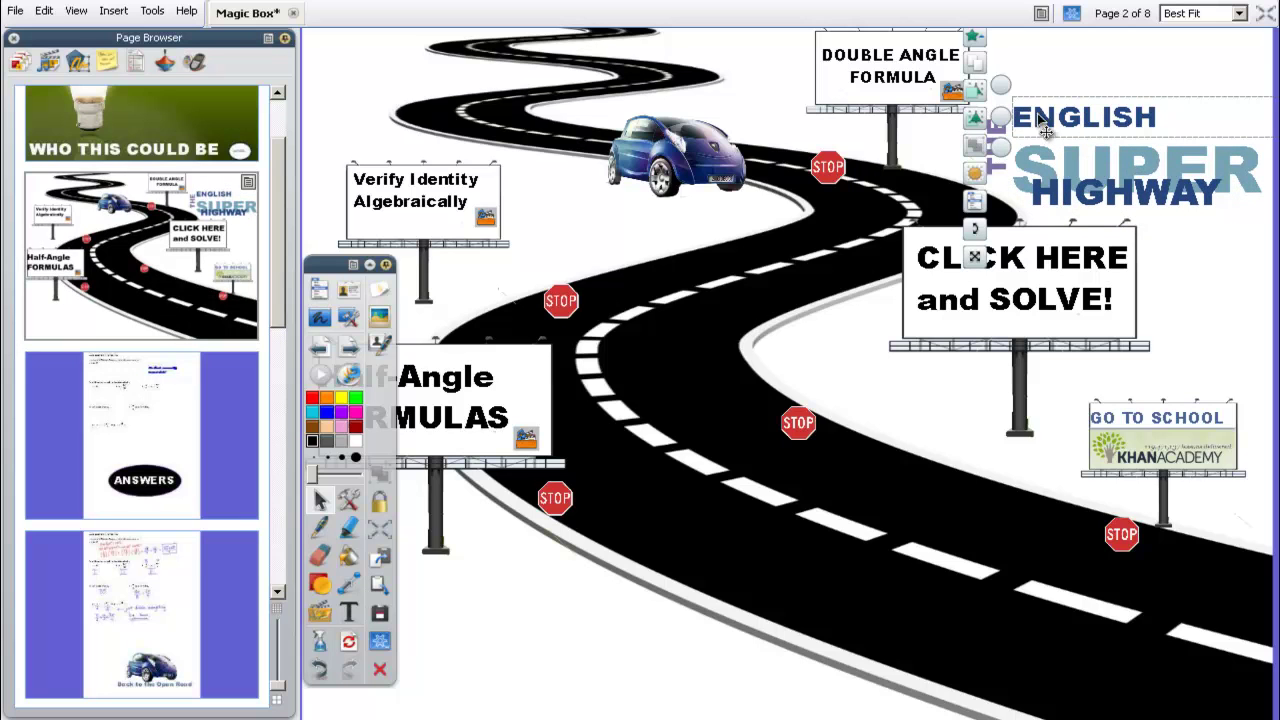
pyautogui.click(1100, 165)
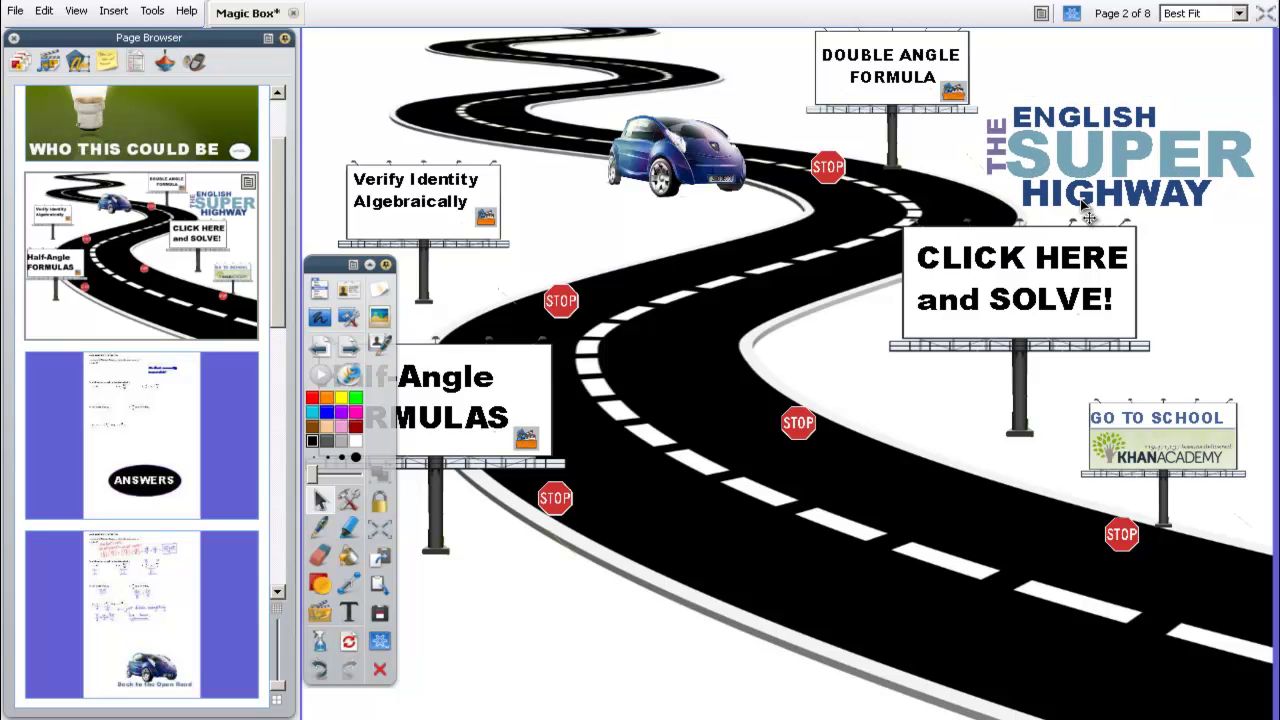
pyautogui.click(1150, 270)
pyautogui.click(1186, 304)
pyautogui.click(170, 296)
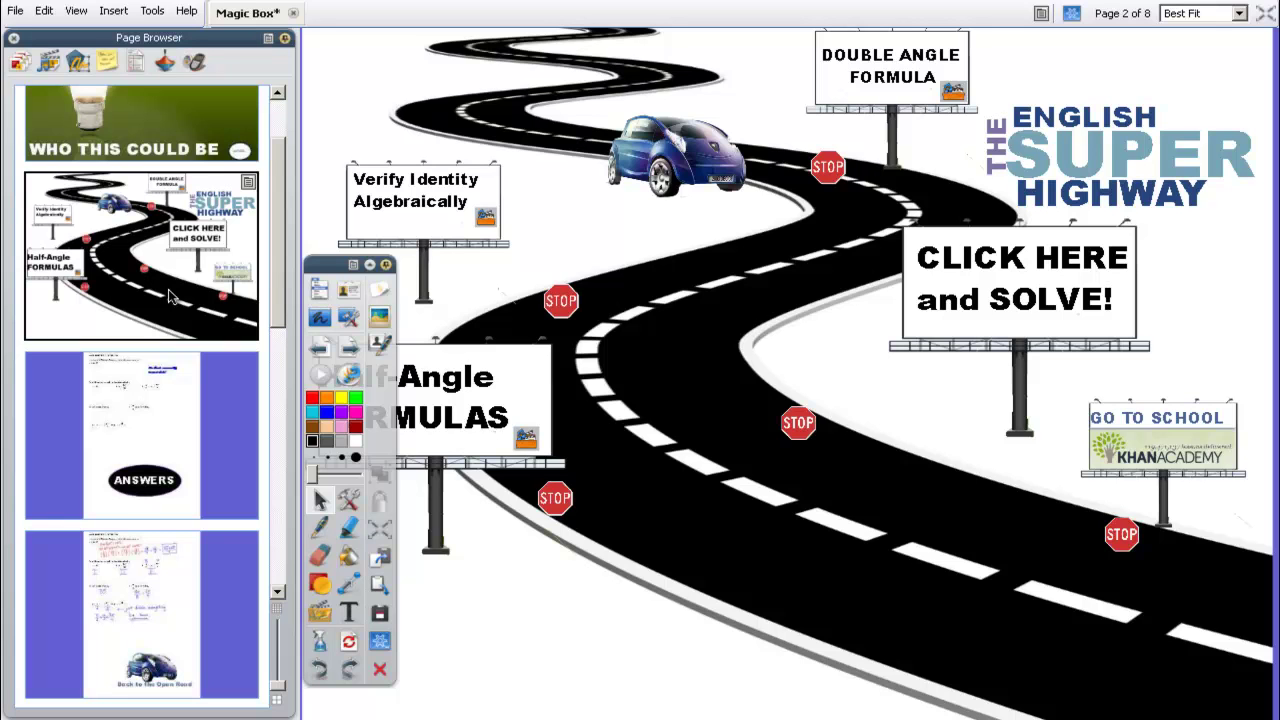
# Step: Collapse and move the toolbox aside, hide the page list, and turn on Design Mode
pyautogui.click(370, 265)
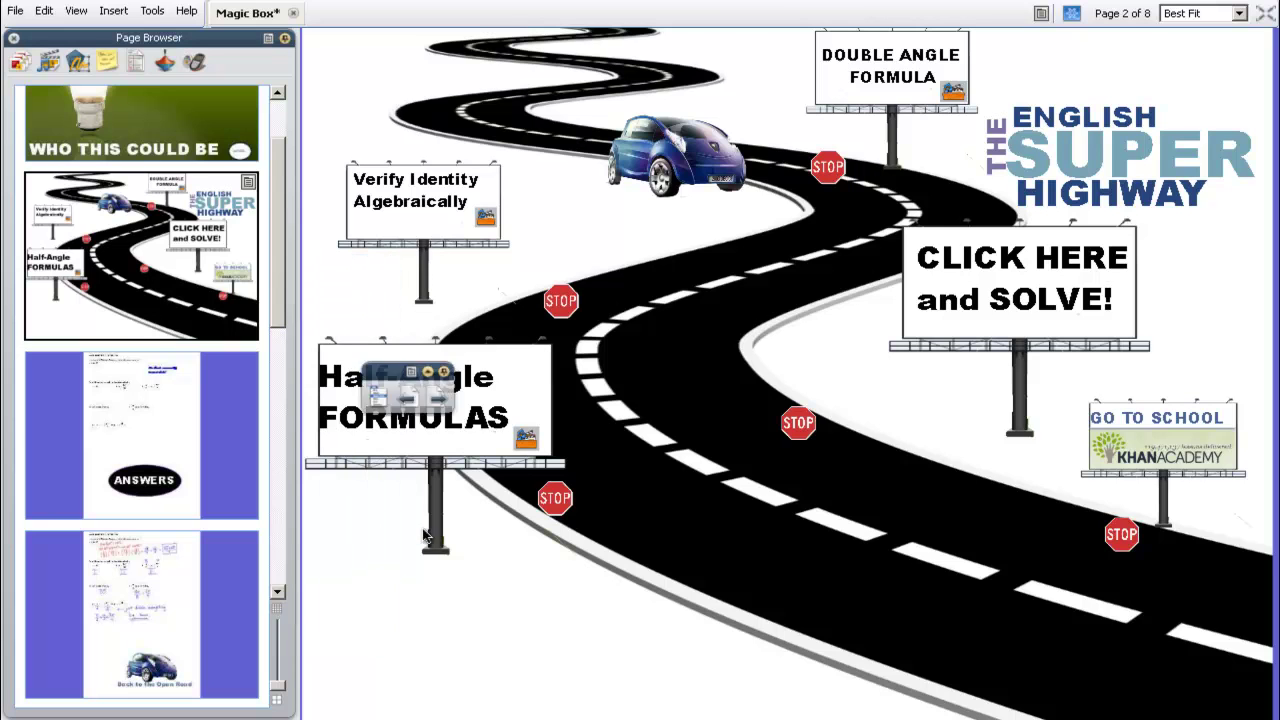
pyautogui.moveTo(424, 613); pyautogui.dragTo(505, 640)
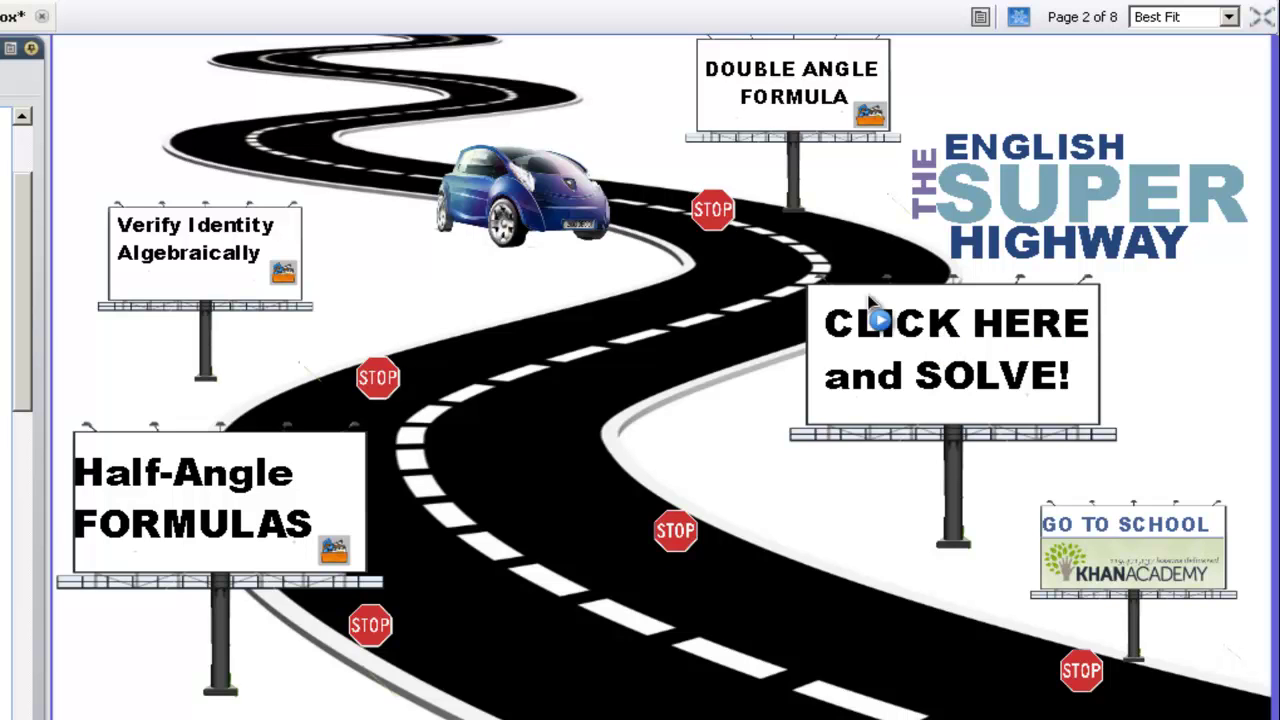
pyautogui.click(1019, 20)
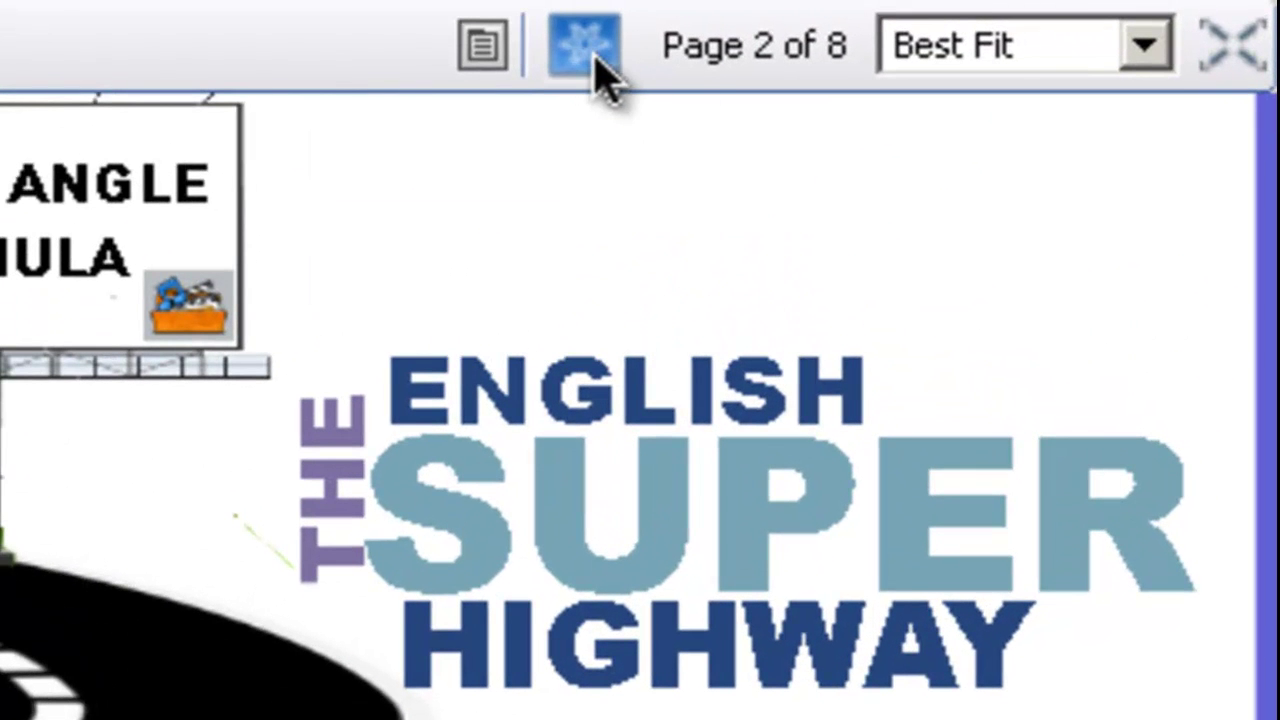
pyautogui.click(594, 58)
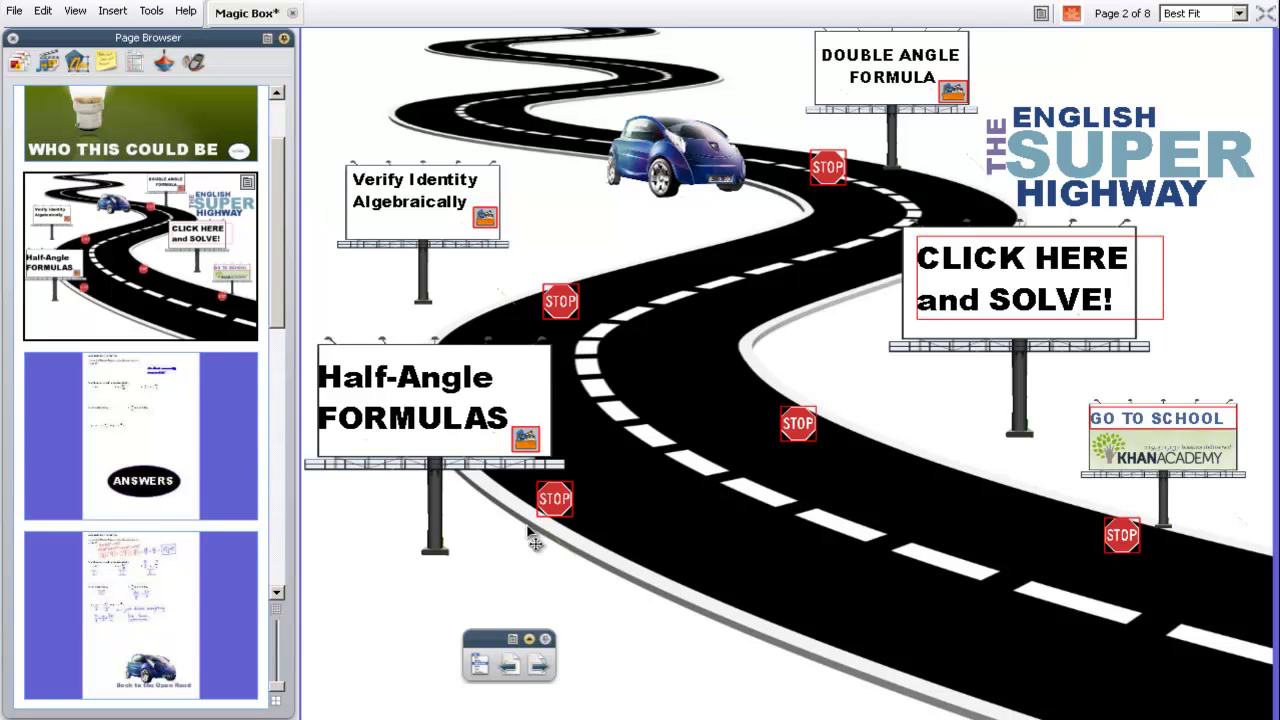
# Step: Delete the four billboard texts: CLICK HERE and SOLVE!, DOUBLE ANGLE FORMULA, Verify Identity Algebraically, Half-Angle FORMULAS
pyautogui.click(1000, 278)
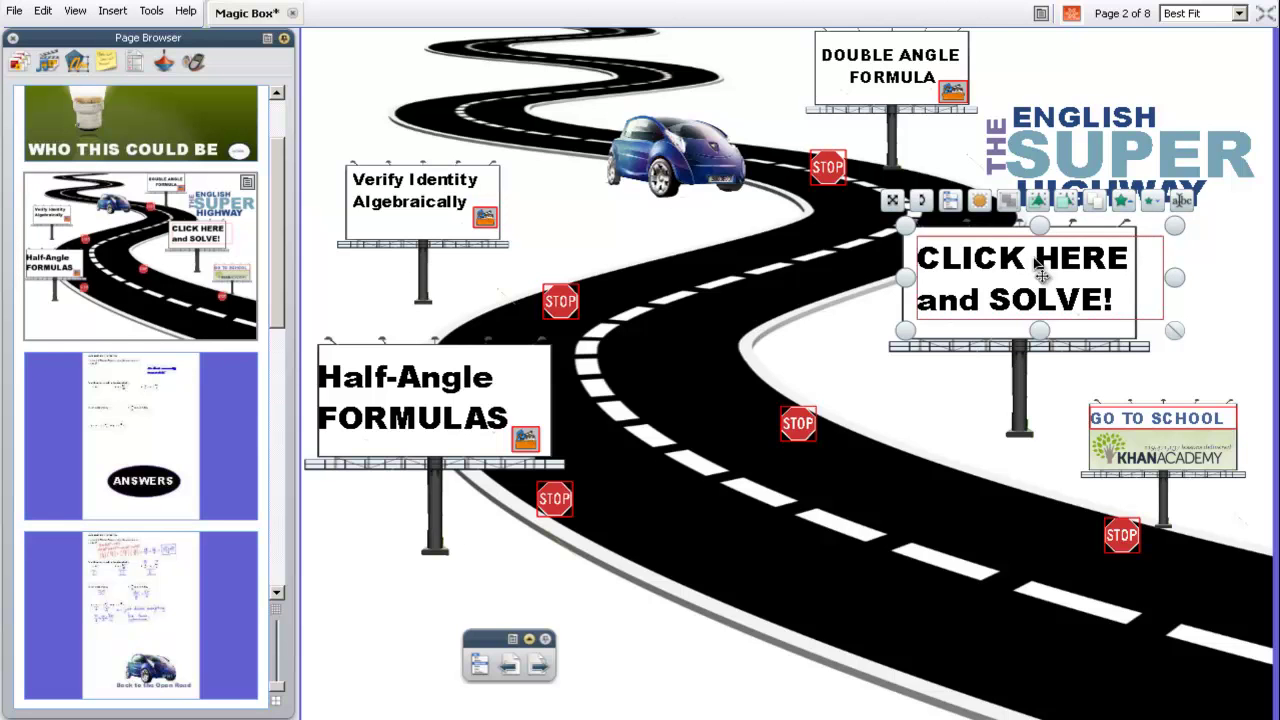
pyautogui.press('Delete')
pyautogui.click(925, 90)
pyautogui.press('Delete')
pyautogui.click(437, 228)
pyautogui.press('Delete')
pyautogui.click(422, 398)
pyautogui.press('Delete')
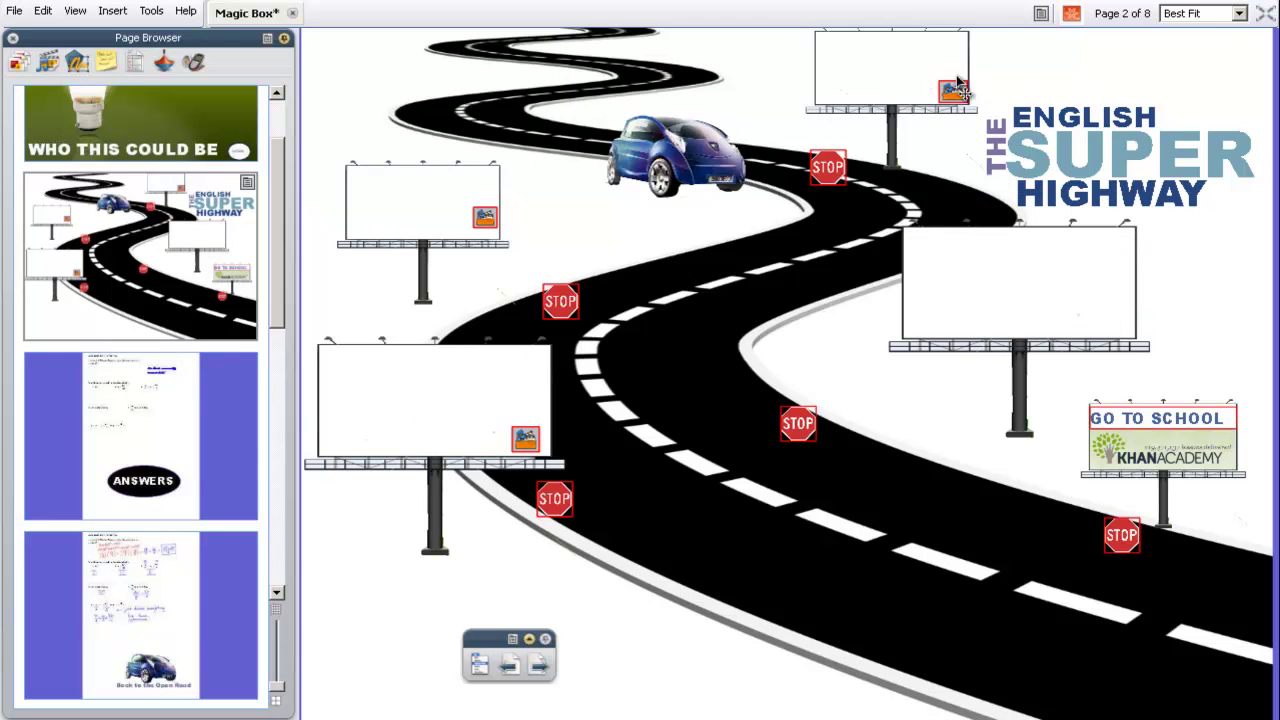
# Step: Delete the link icons from the top-right, upper-left and lower-left billboards
pyautogui.click(953, 91)
pyautogui.press('Delete')
pyautogui.click(485, 217)
pyautogui.press('Delete')
pyautogui.click(525, 438)
pyautogui.press('Delete')
# Step: Delete the GO TO SCHOOL / KHAN ACADEMY image and nudge the billboards into position
pyautogui.moveTo(534, 443); pyautogui.dragTo(976, 492)
pyautogui.moveTo(625, 483); pyautogui.dragTo(537, 458)
pyautogui.click(1228, 450)
pyautogui.press('Delete')
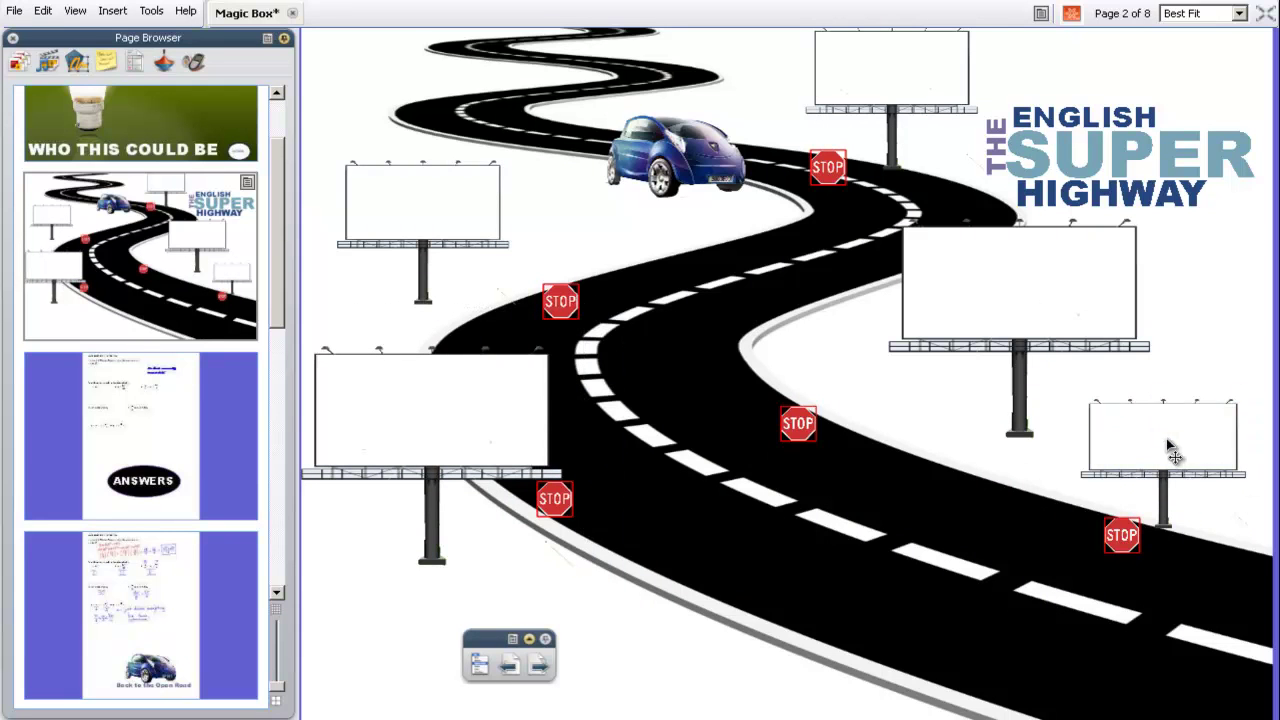
pyautogui.moveTo(1172, 452)
pyautogui.mouseDown()
pyautogui.moveTo(963, 443)
pyautogui.moveTo(1194, 443)
pyautogui.moveTo(1162, 468)
pyautogui.mouseUp()
pyautogui.moveTo(402, 439); pyautogui.dragTo(400, 430)
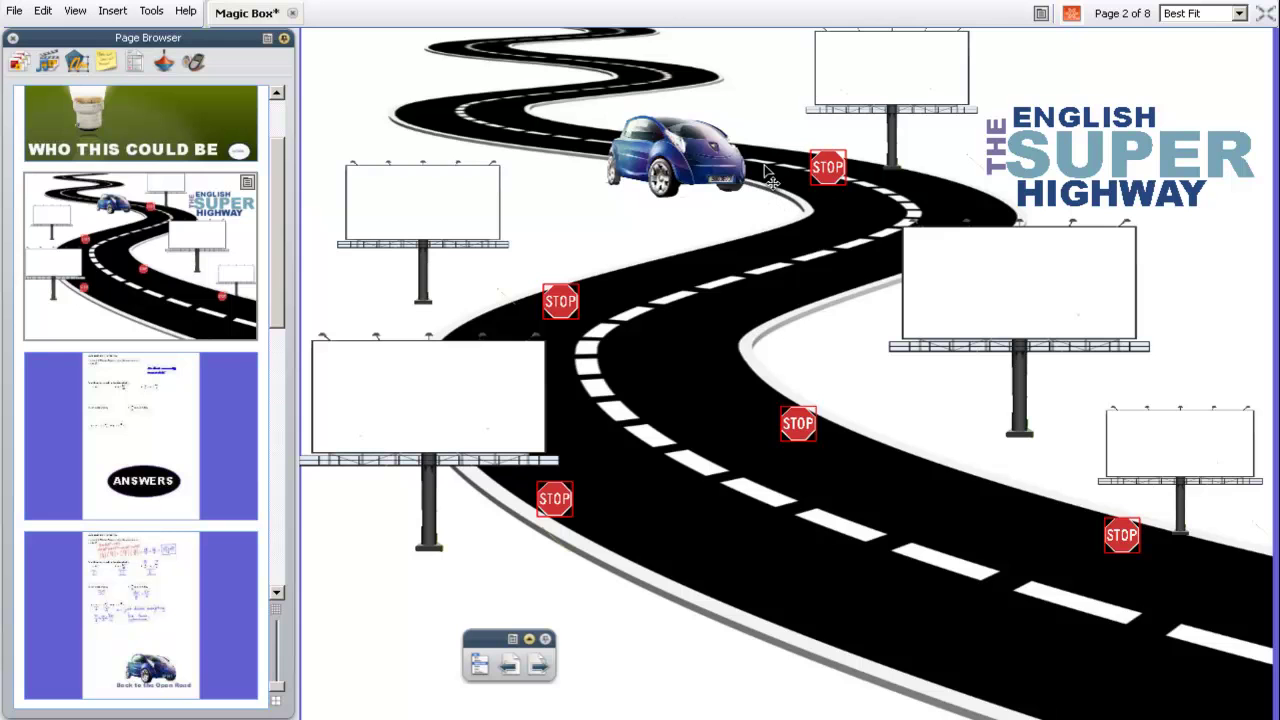
# Step: In the Action Browser, remove the existing actions from all five STOP signs one by one
pyautogui.click(165, 66)
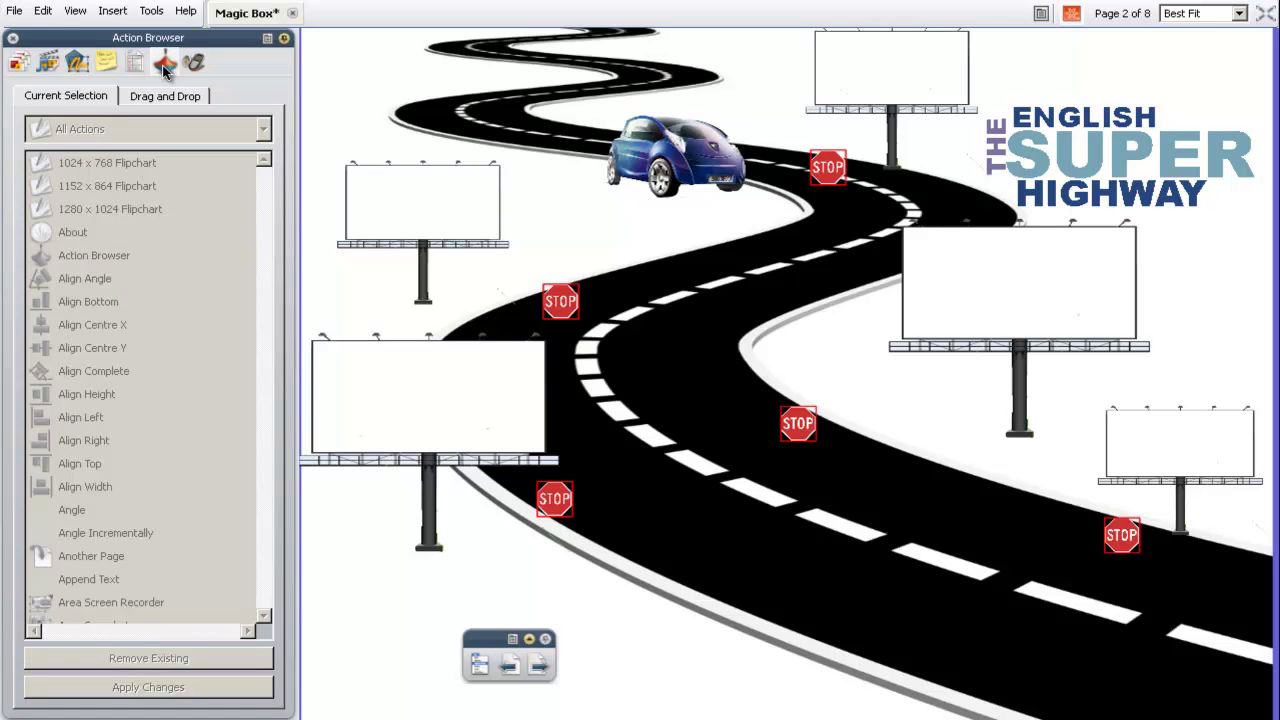
pyautogui.click(820, 180)
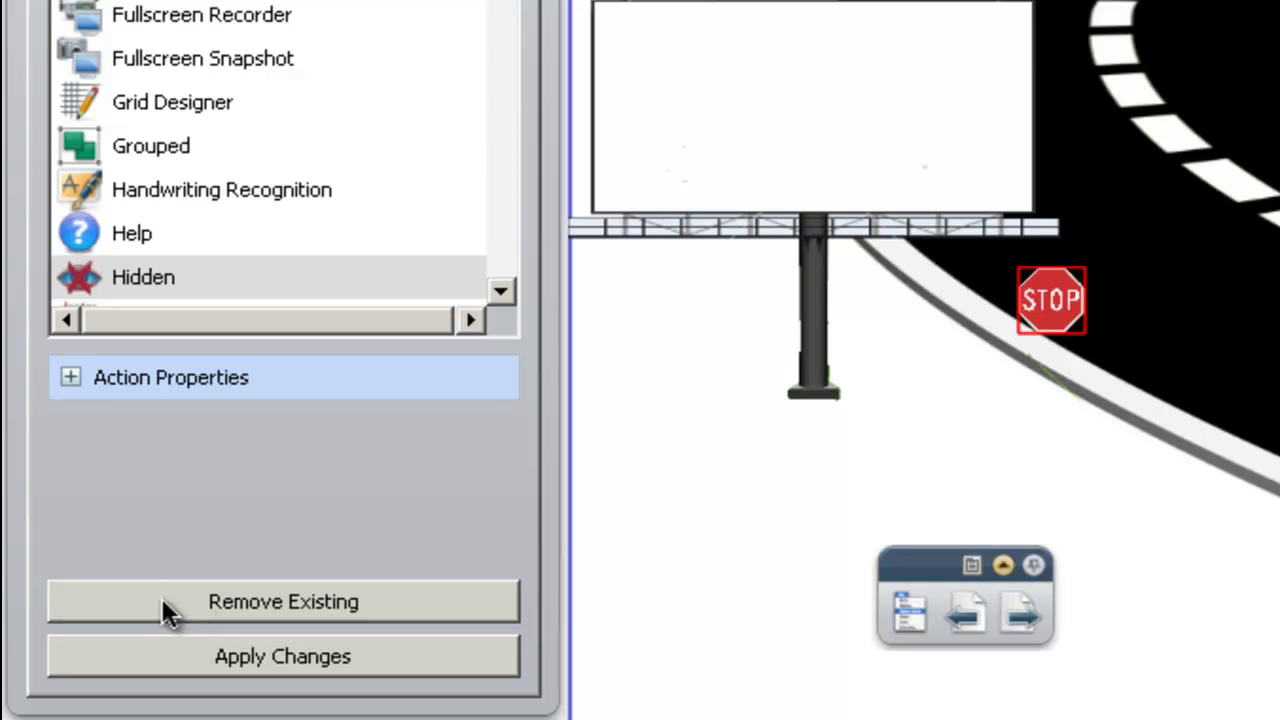
pyautogui.click(161, 597)
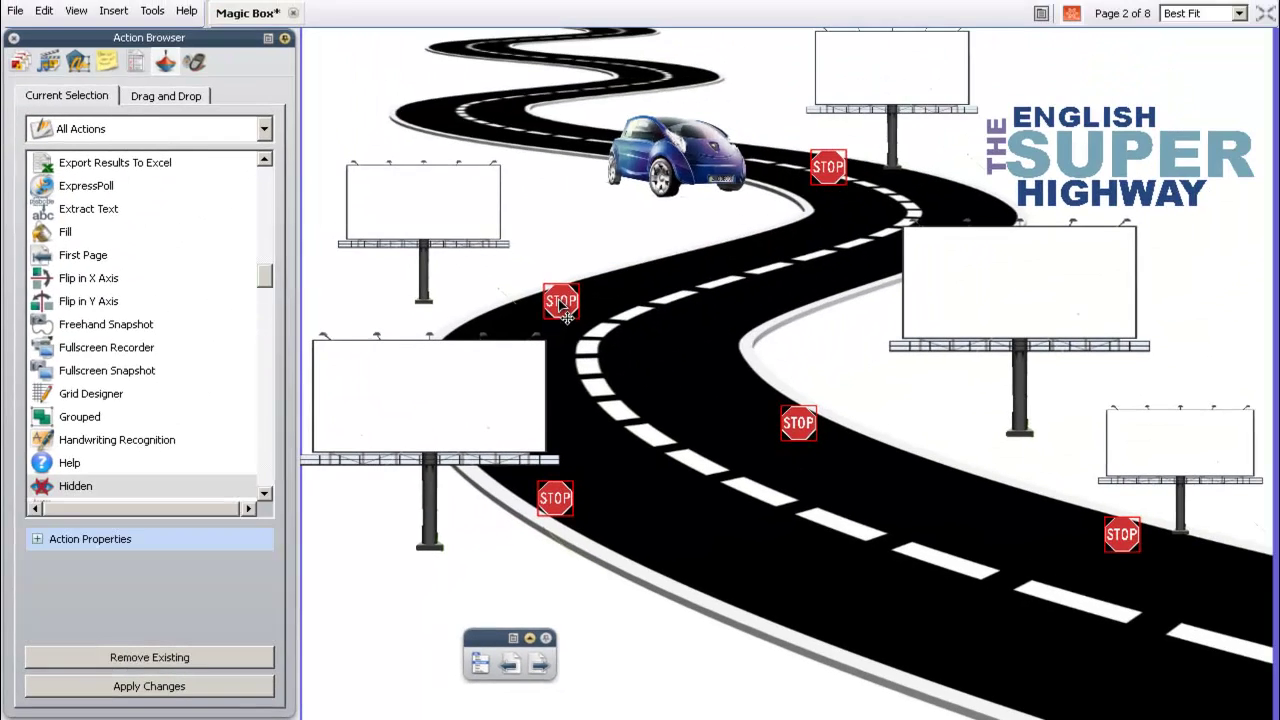
pyautogui.click(563, 303)
pyautogui.click(245, 660)
pyautogui.click(555, 500)
pyautogui.click(183, 662)
pyautogui.click(798, 422)
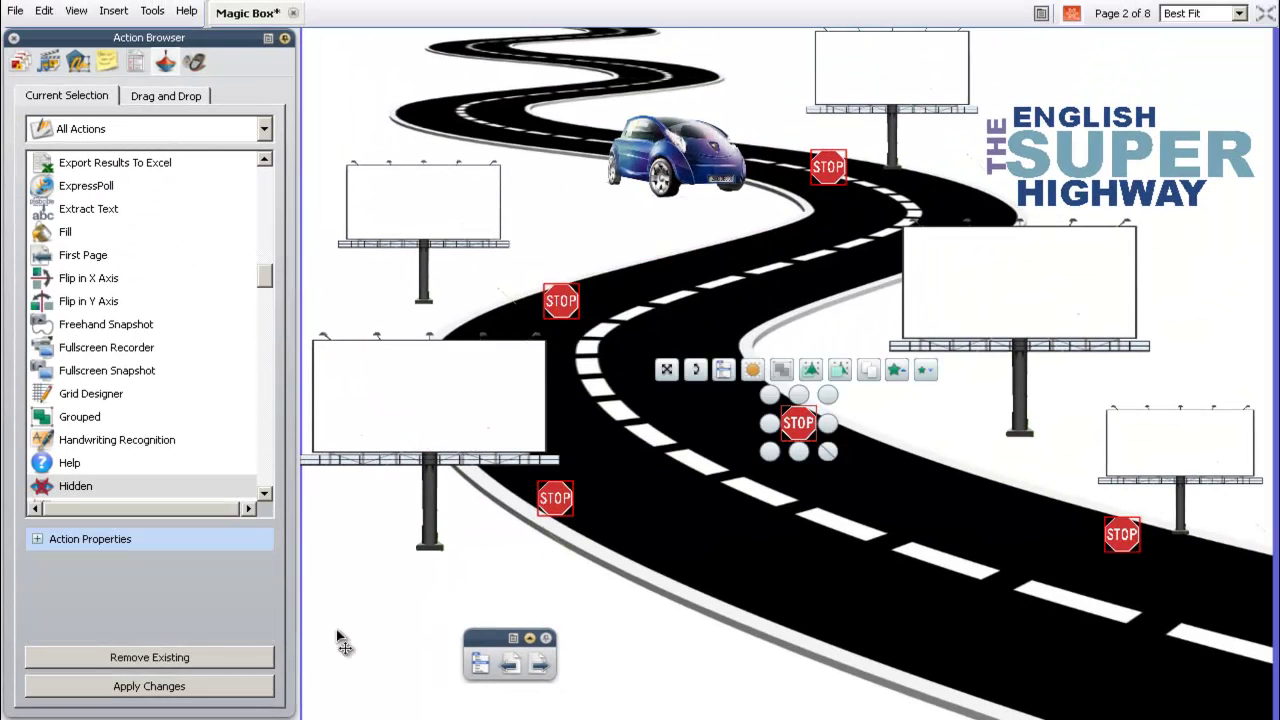
pyautogui.click(200, 660)
pyautogui.click(1098, 540)
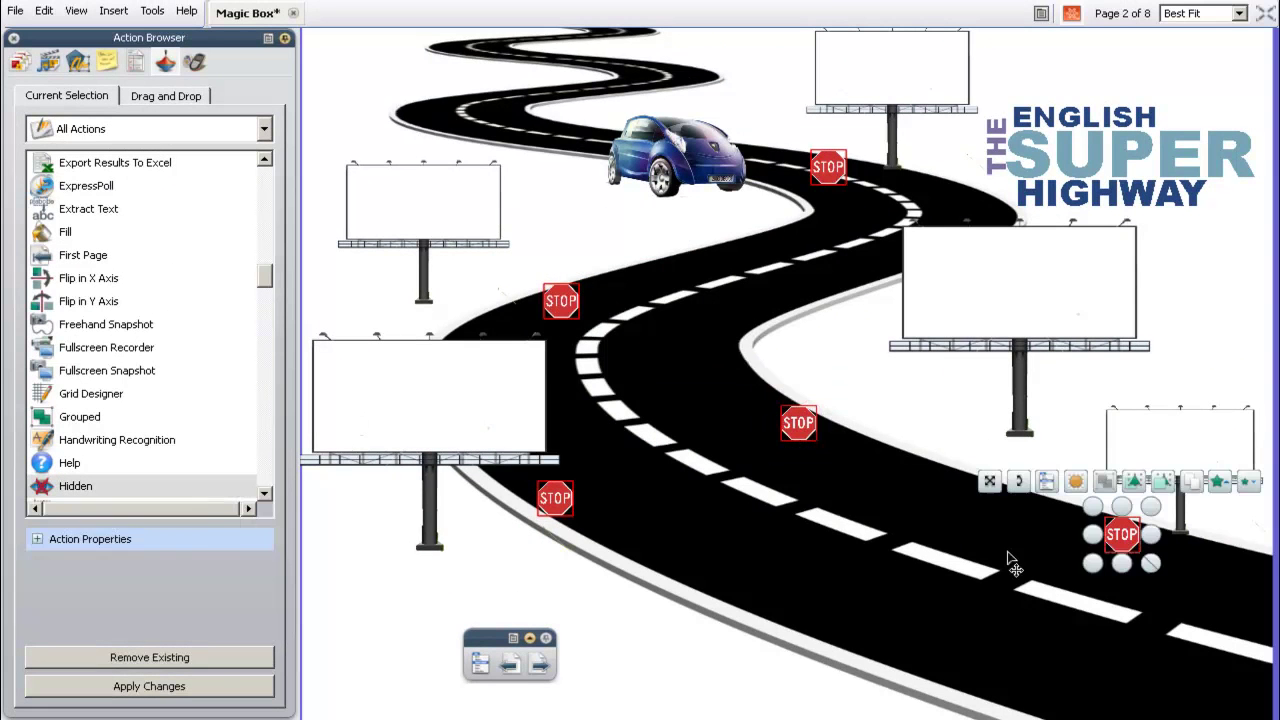
pyautogui.click(211, 656)
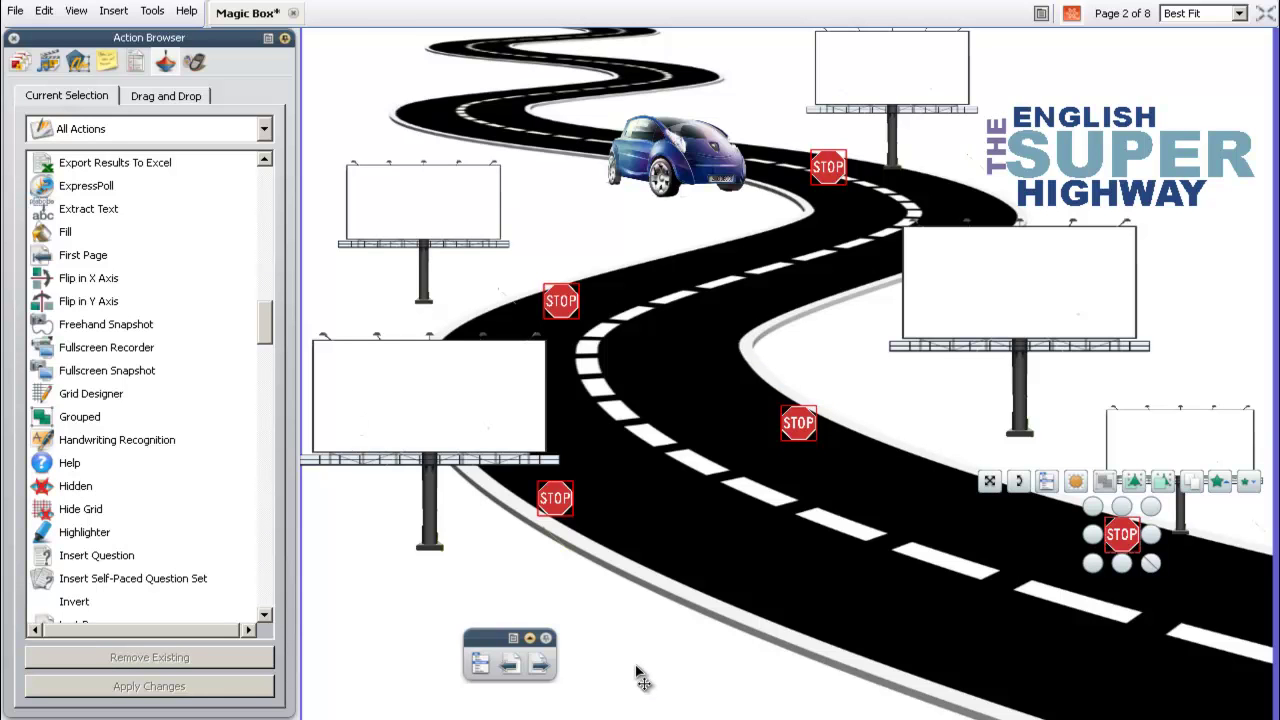
# Step: Shift one STOP sign further right along the road and pick the Text tool
pyautogui.click(832, 172)
pyautogui.moveTo(798, 423); pyautogui.dragTo(930, 441)
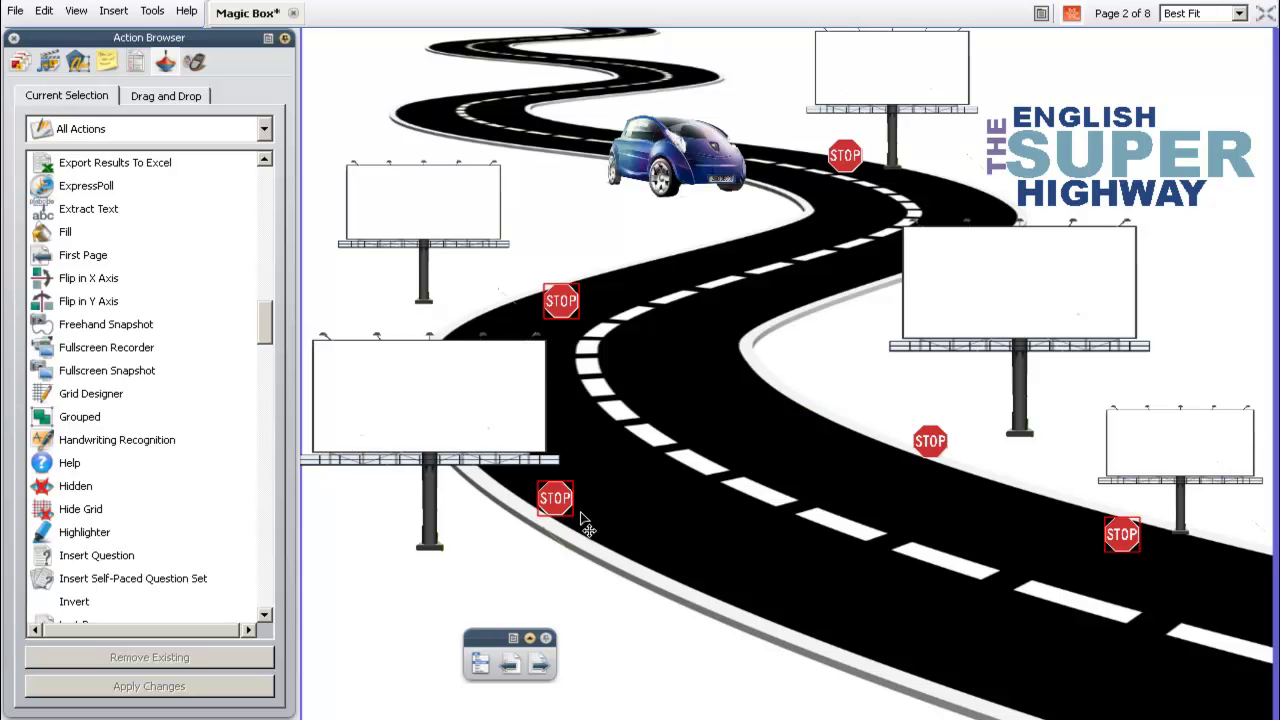
pyautogui.click(531, 638)
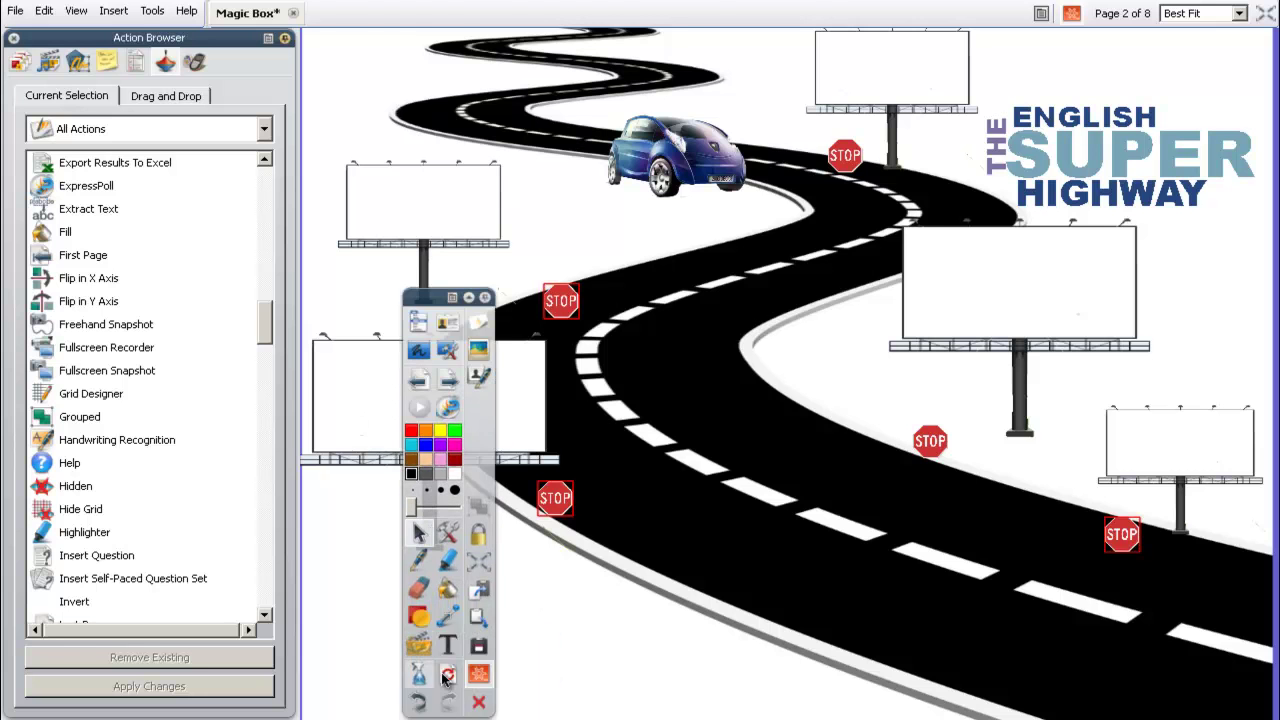
pyautogui.click(448, 646)
# Step: Type 'Watch video interview with JK Rowling' on the top billboard
pyautogui.click(838, 84)
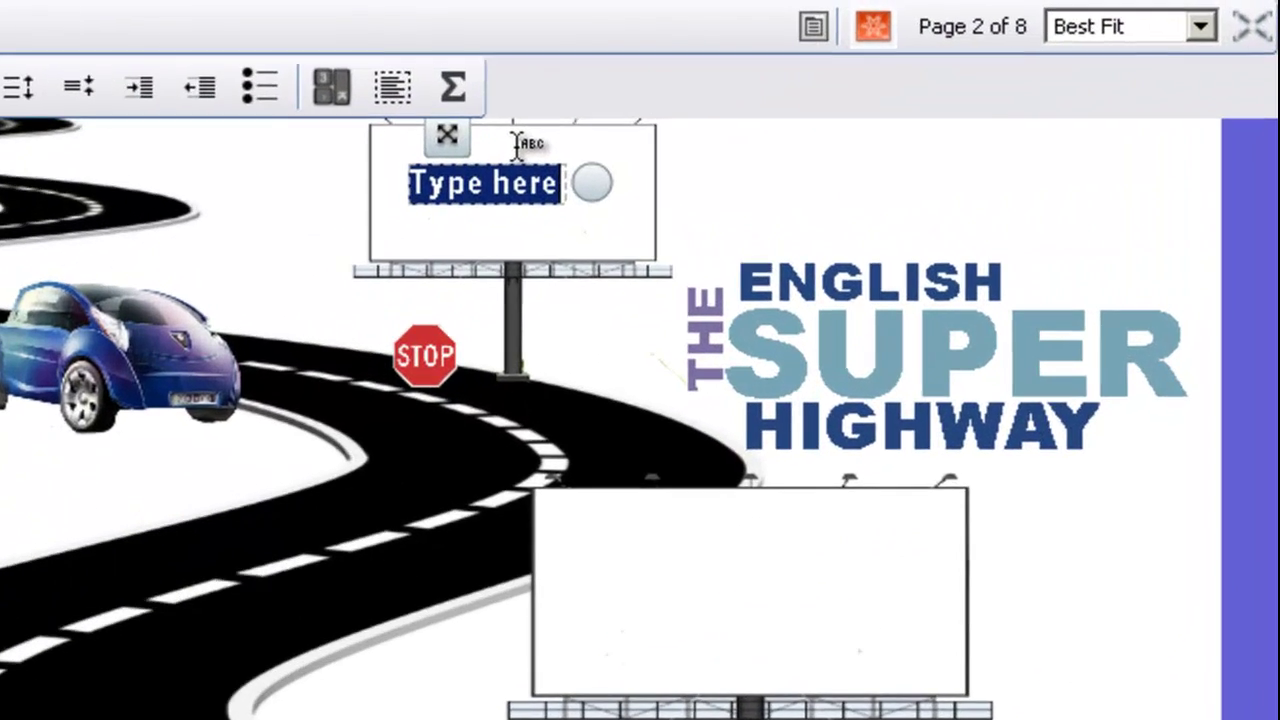
pyautogui.write('wAT')
pyautogui.press('BackSpace')
pyautogui.press('BackSpace')
pyautogui.press('BackSpace')
pyautogui.write('Watcfh')
pyautogui.press('BackSpace')
pyautogui.press('BackSpace')
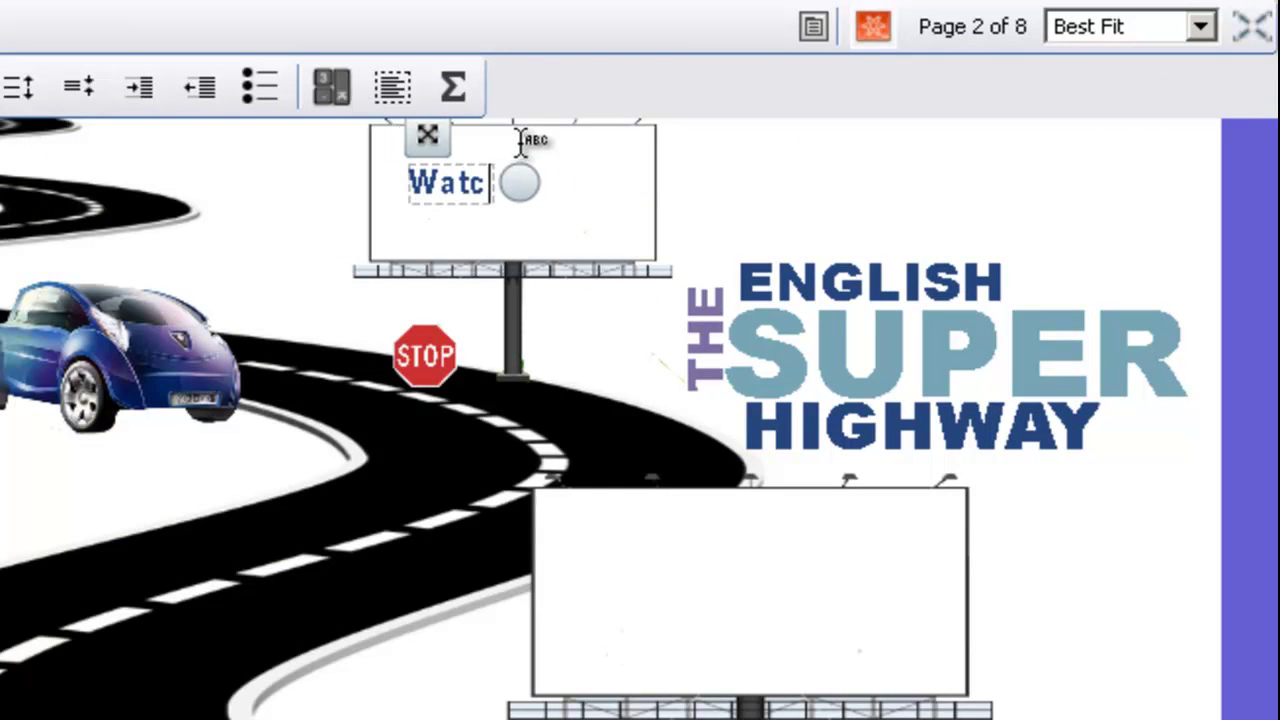
pyautogui.write('h video t')
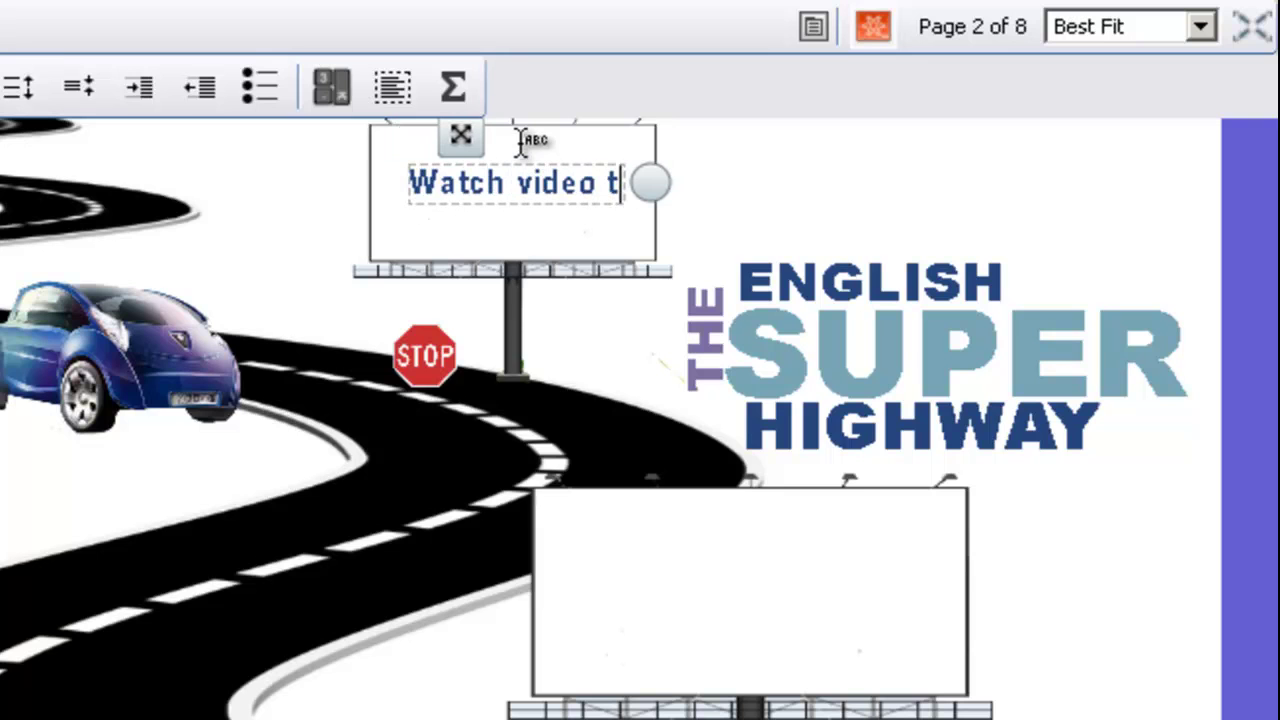
pyautogui.press('BackSpace')
pyautogui.write('interview')
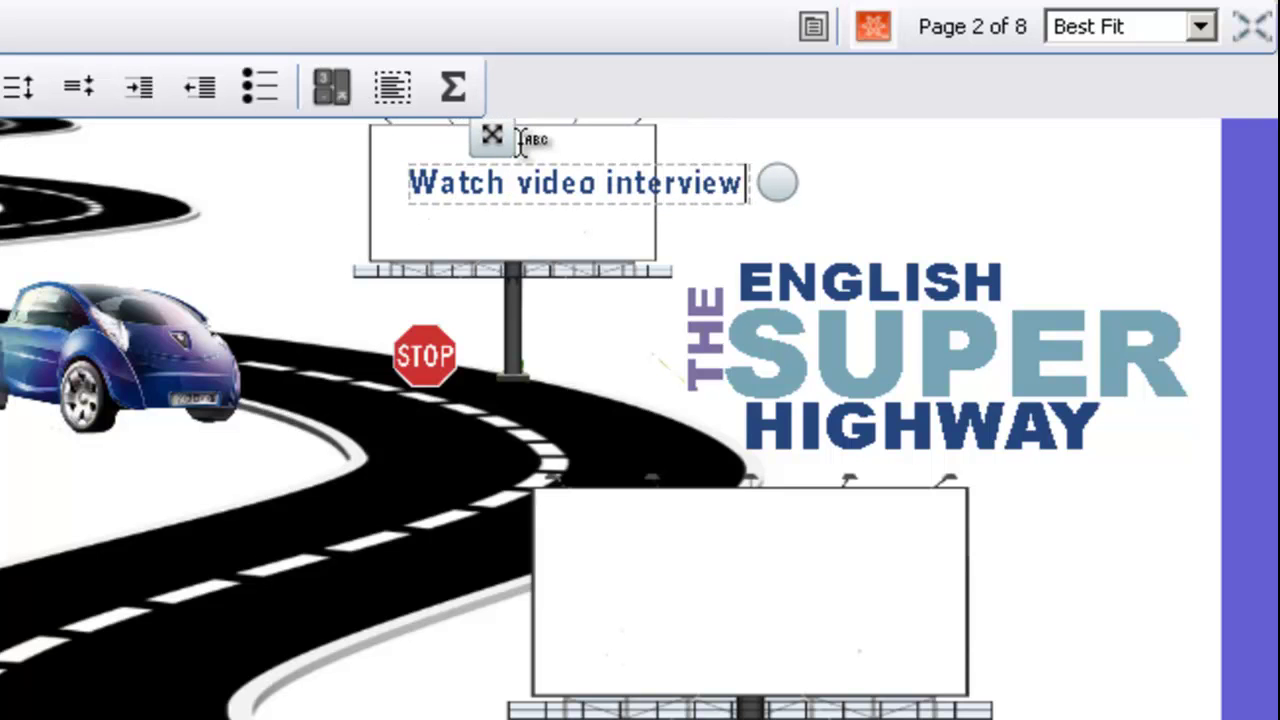
pyautogui.write(' with JK Row')
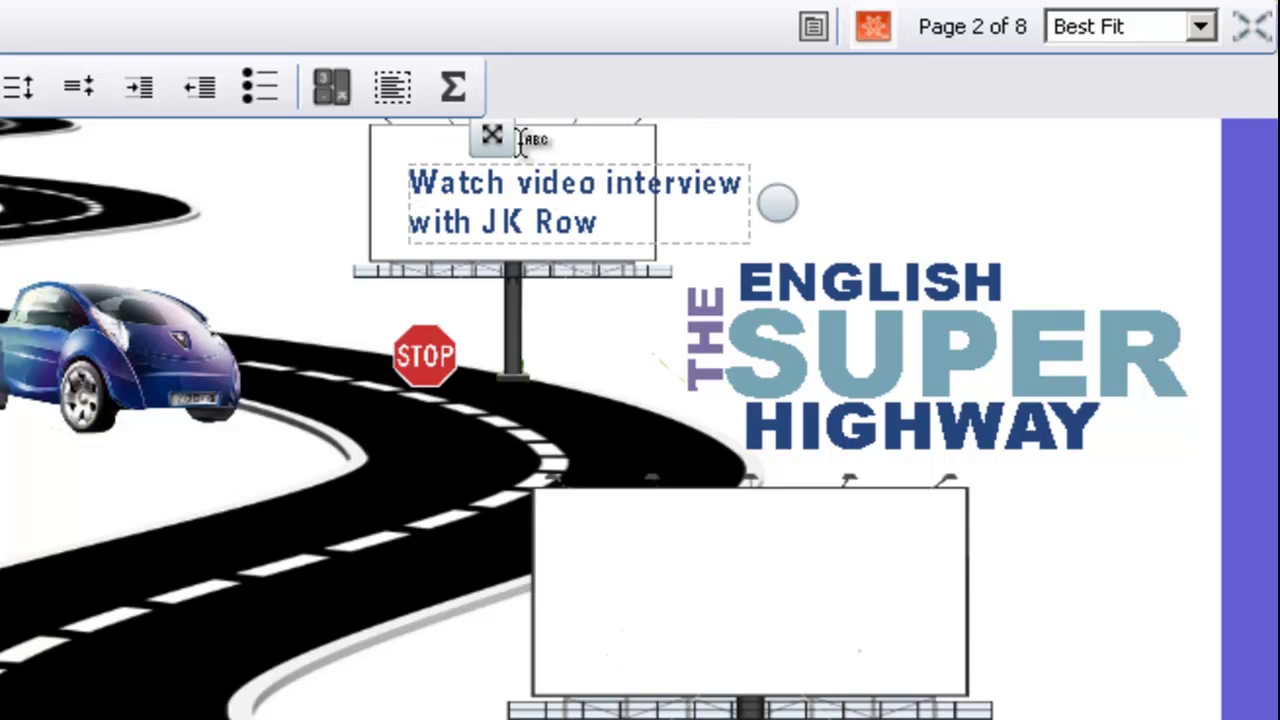
pyautogui.write('lingt')
pyautogui.press('BackSpace')
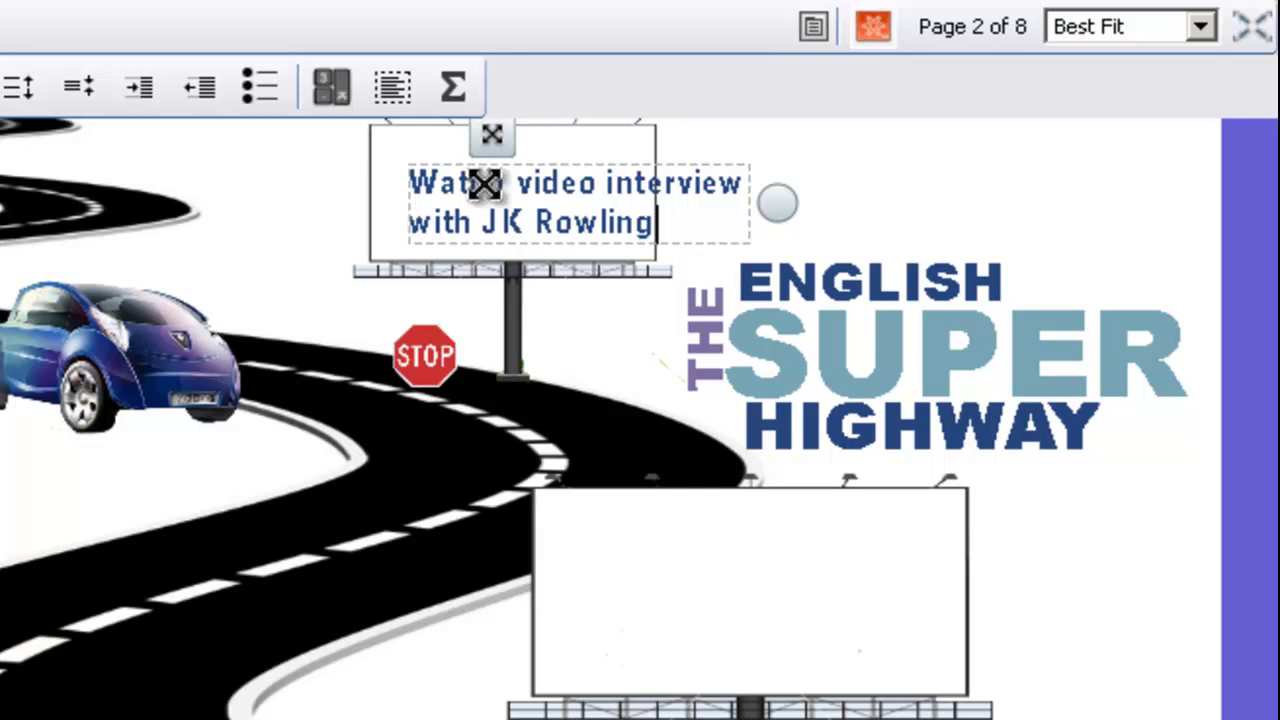
pyautogui.click(671, 377)
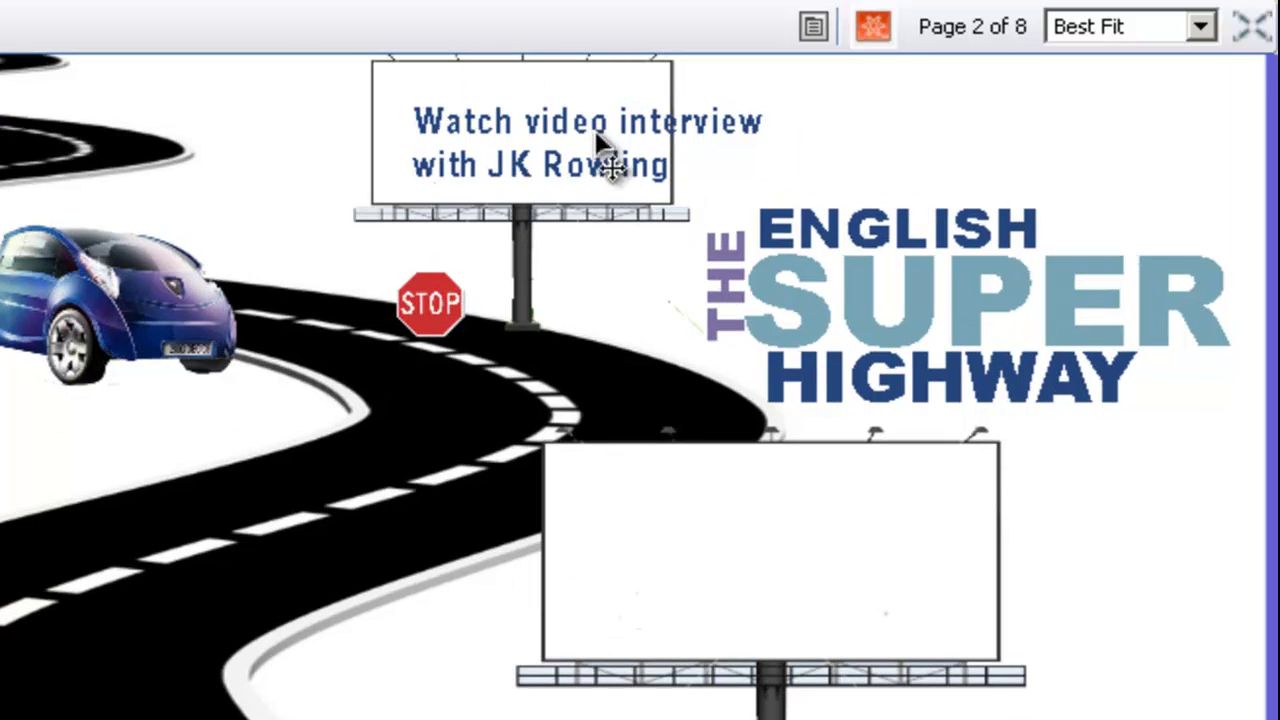
# Step: Narrow the text box so it wraps to three lines and move it up onto the billboard
pyautogui.click(553, 109)
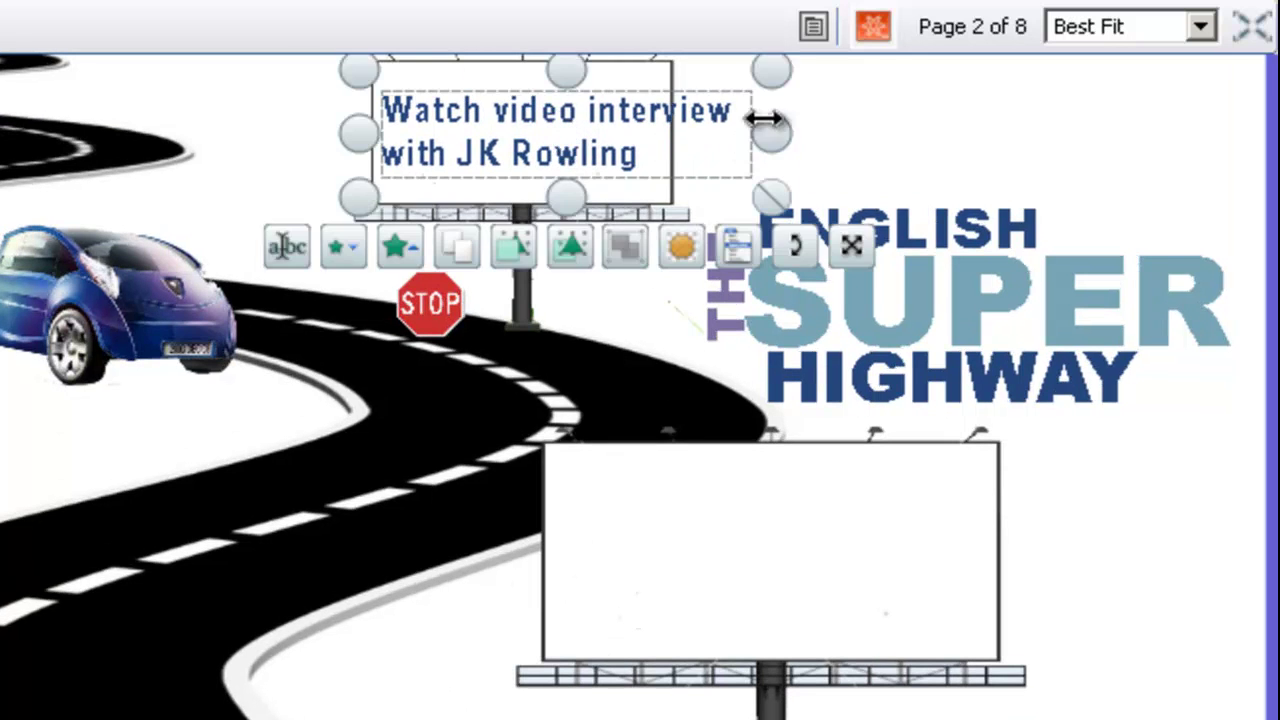
pyautogui.moveTo(760, 126); pyautogui.dragTo(678, 122)
pyautogui.moveTo(505, 155); pyautogui.dragTo(503, 122)
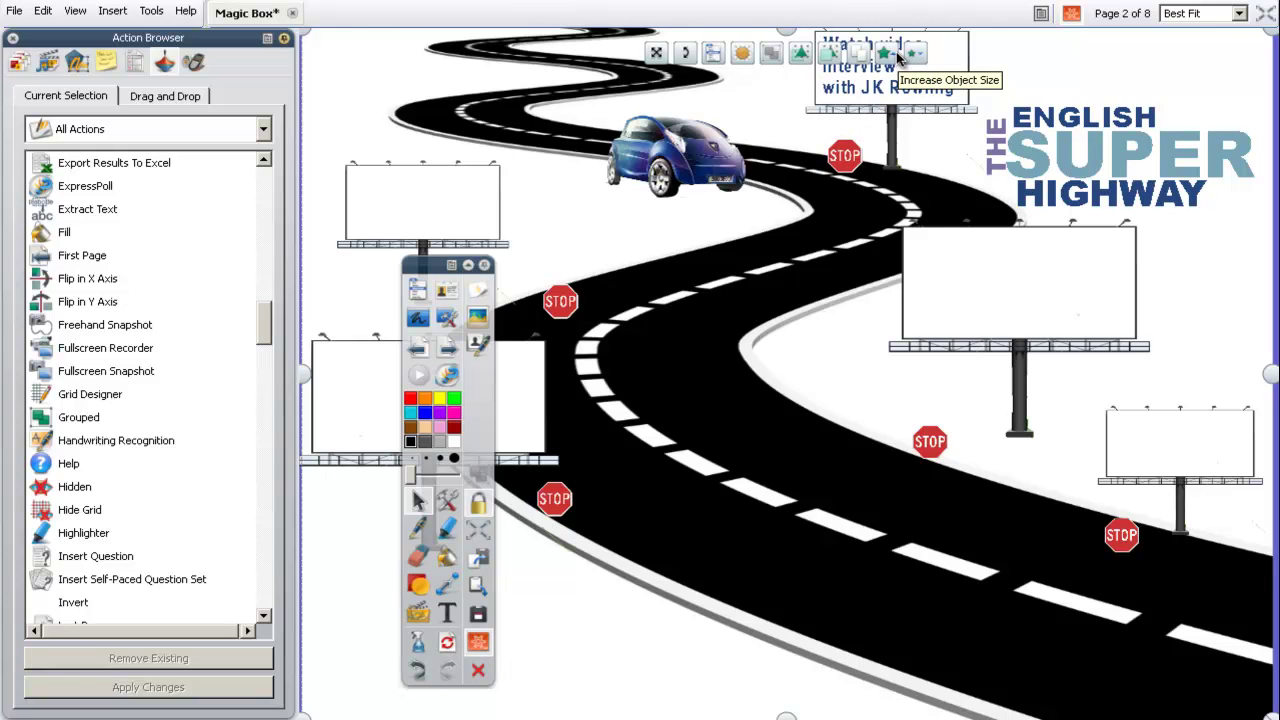
# Step: Give the top STOP sign a Hidden action targeting Text15, the JK Rowling text, and apply it
pyautogui.click(850, 170)
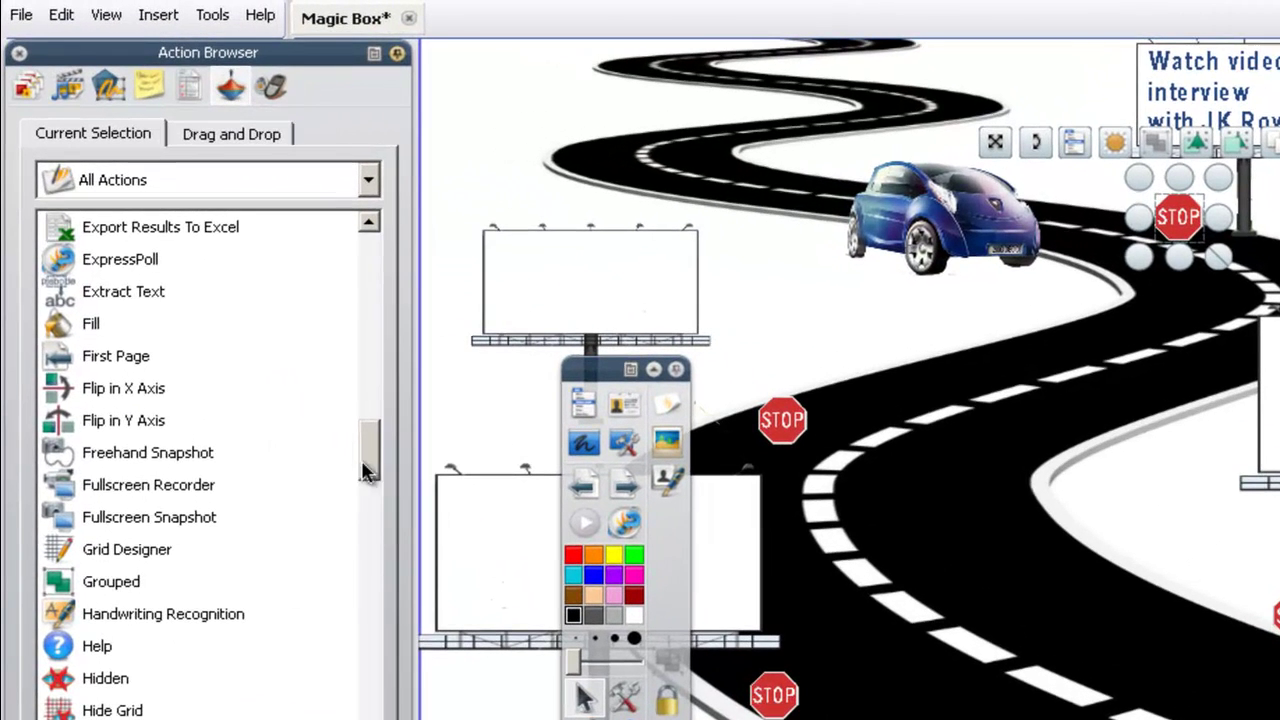
pyautogui.moveTo(366, 474)
pyautogui.mouseDown()
pyautogui.moveTo(372, 308)
pyautogui.moveTo(374, 480)
pyautogui.mouseUp()
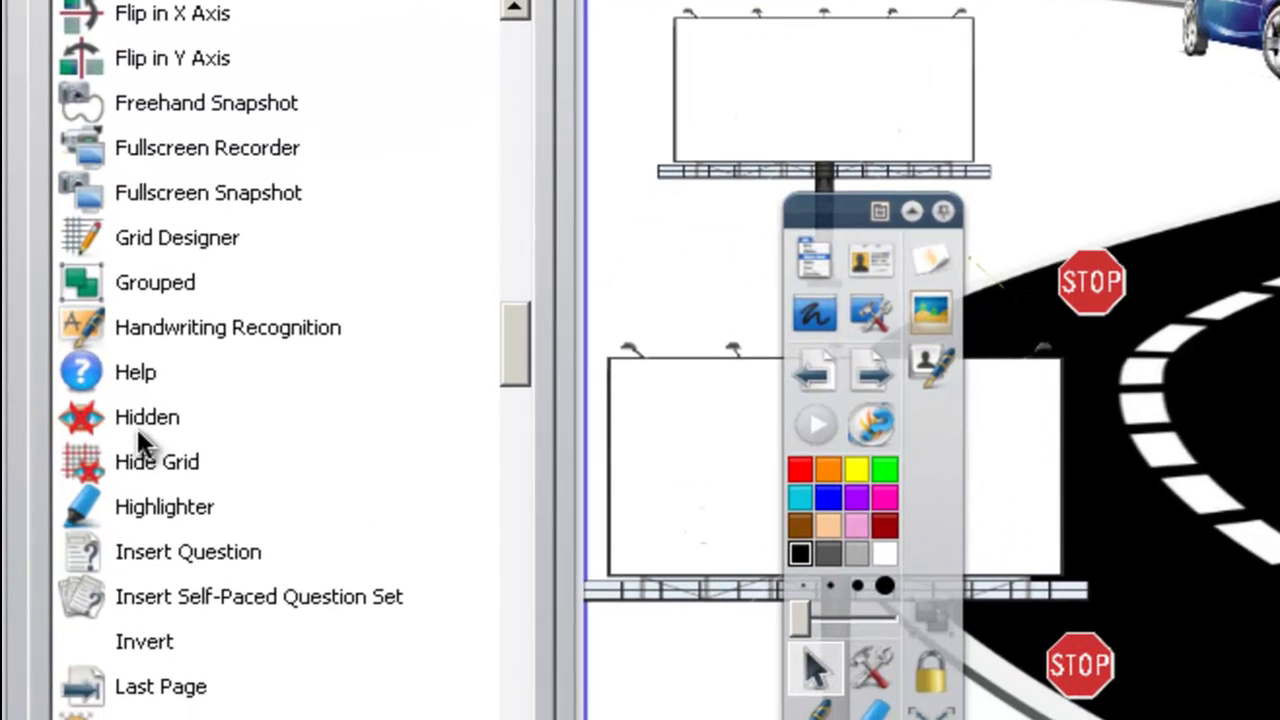
pyautogui.click(132, 436)
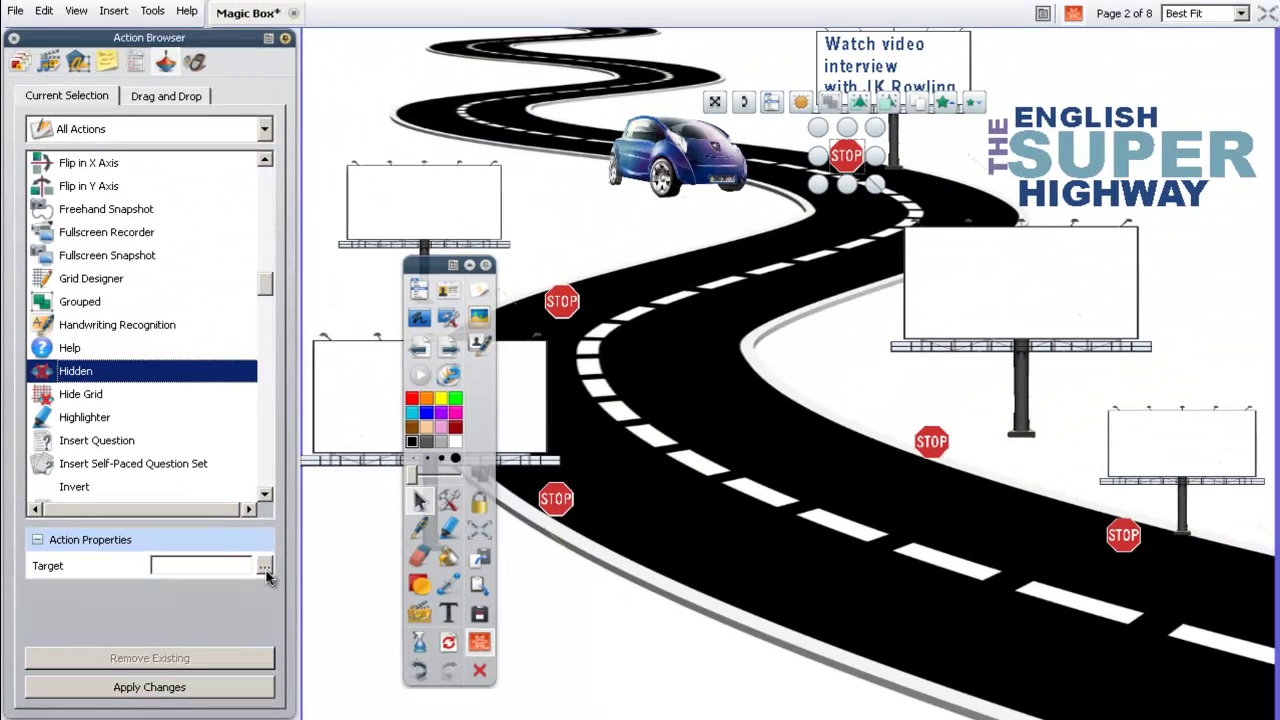
pyautogui.click(264, 567)
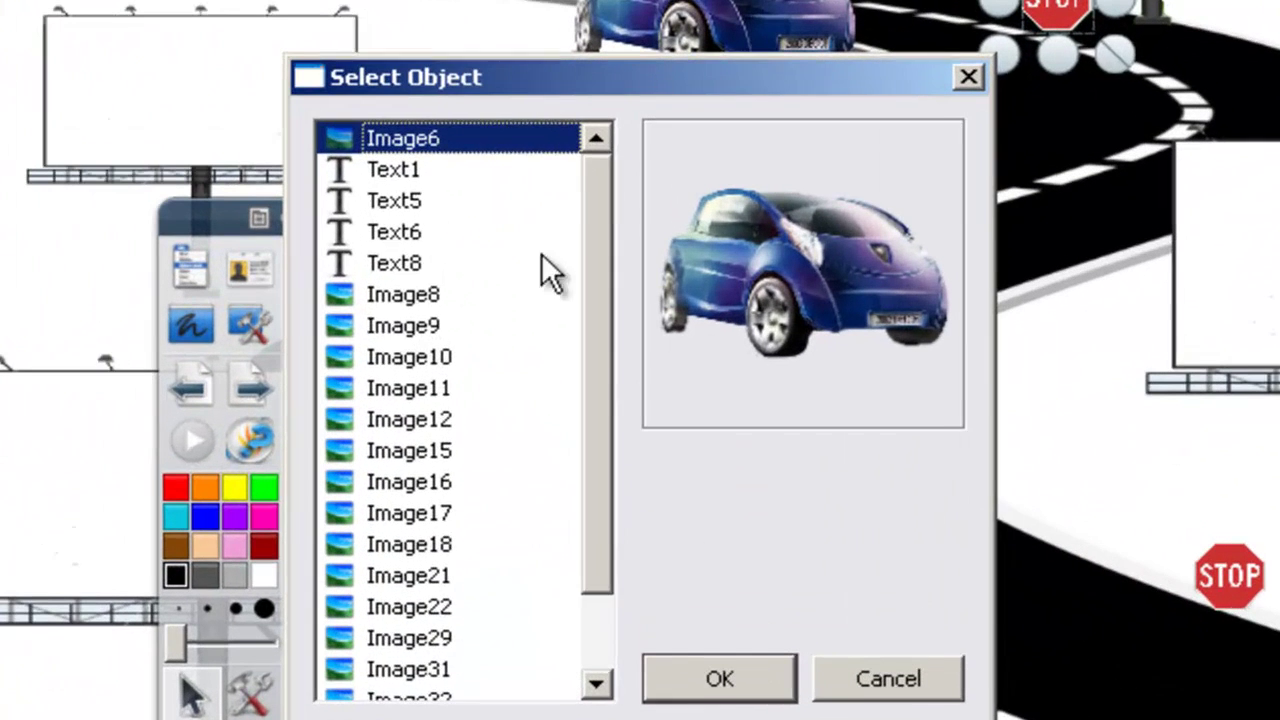
pyautogui.scroll(-1, 600, 223)
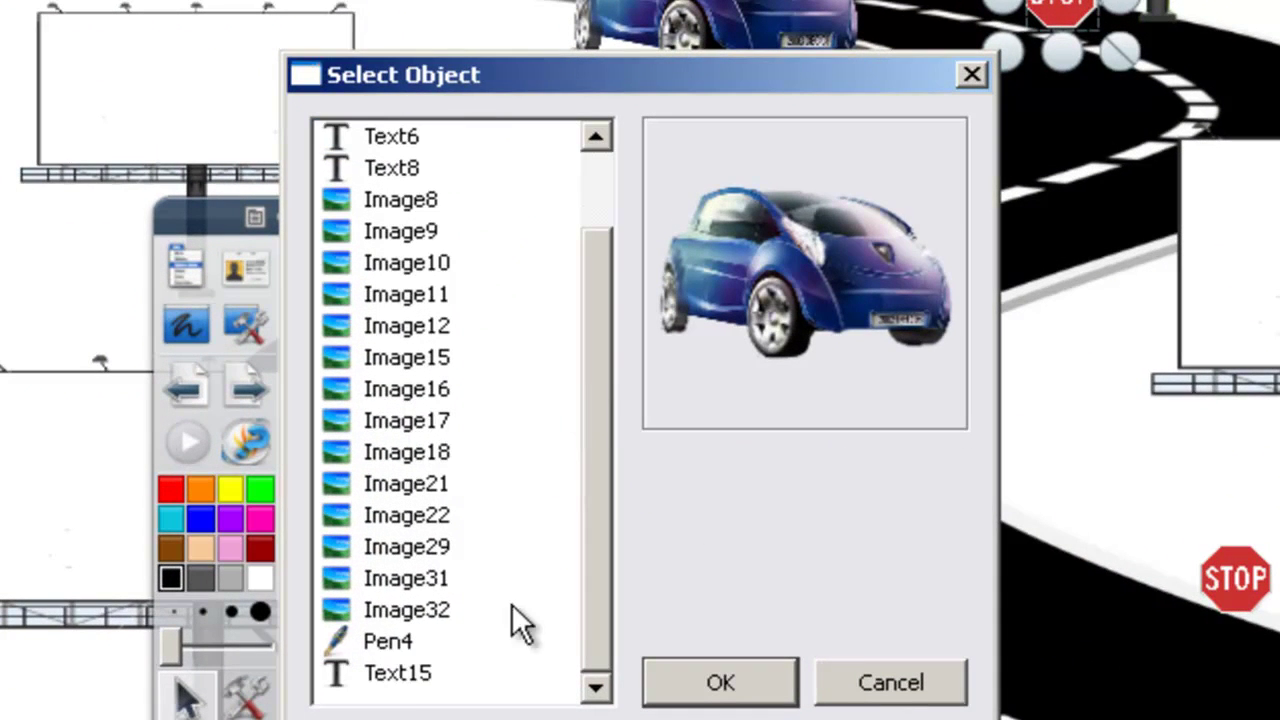
pyautogui.click(396, 680)
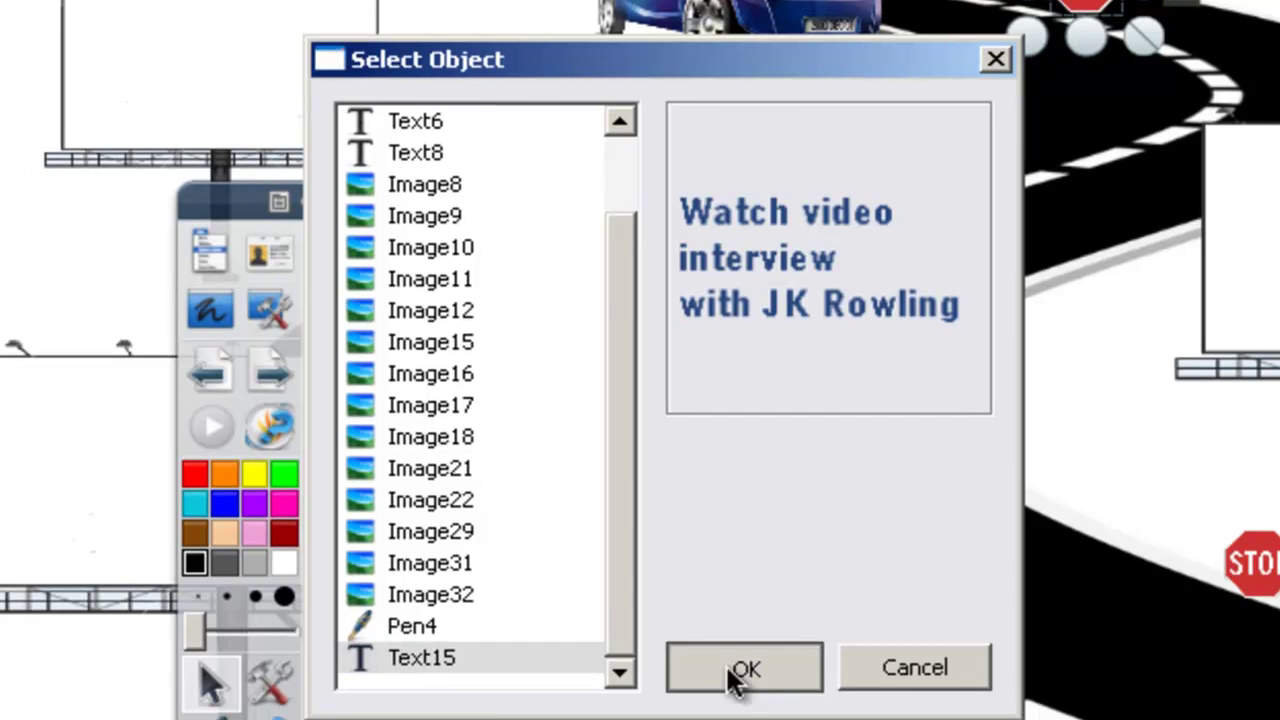
pyautogui.click(716, 686)
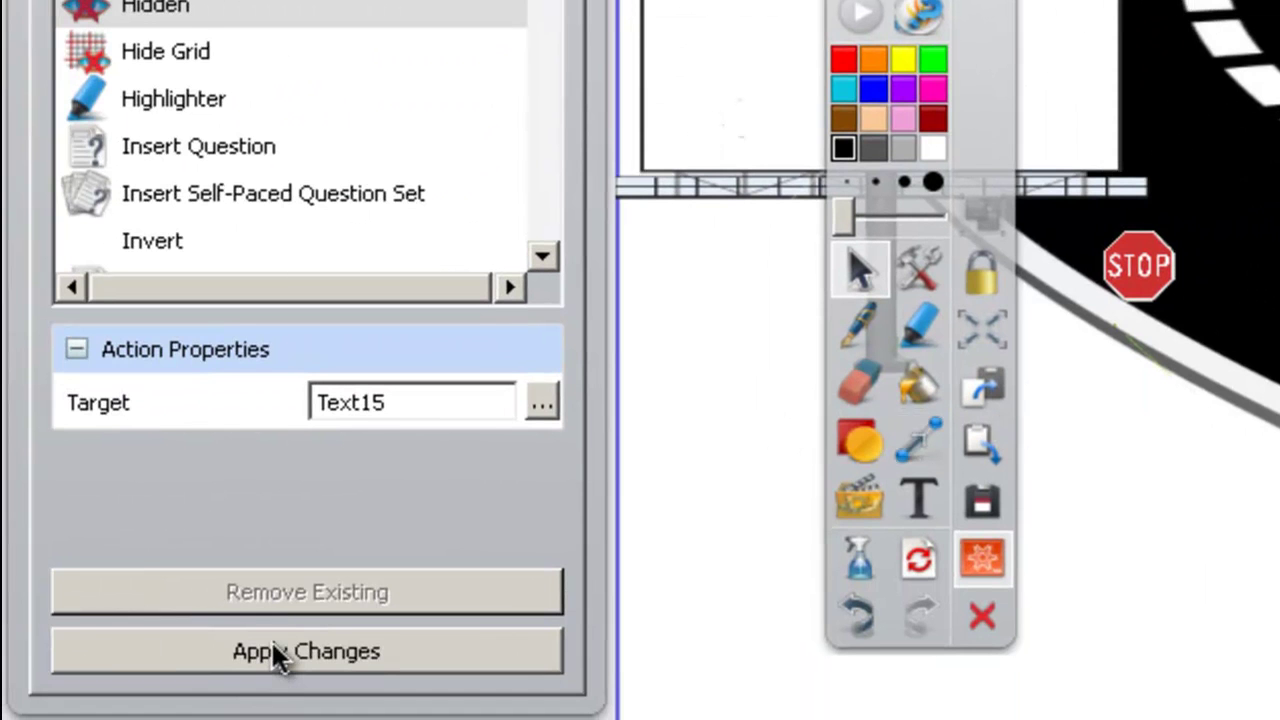
pyautogui.click(273, 645)
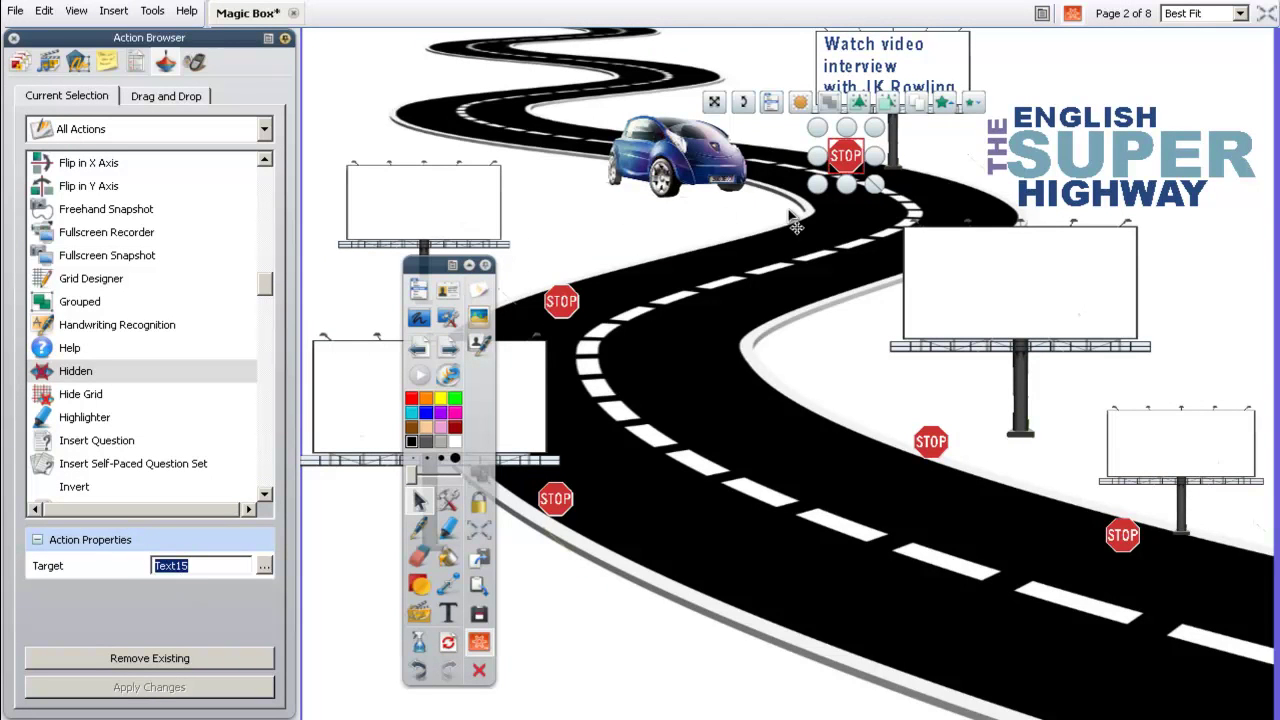
# Step: Leave Design Mode and test the STOP sign hiding and re-showing the interview text, moving the car between
pyautogui.click(1040, 52)
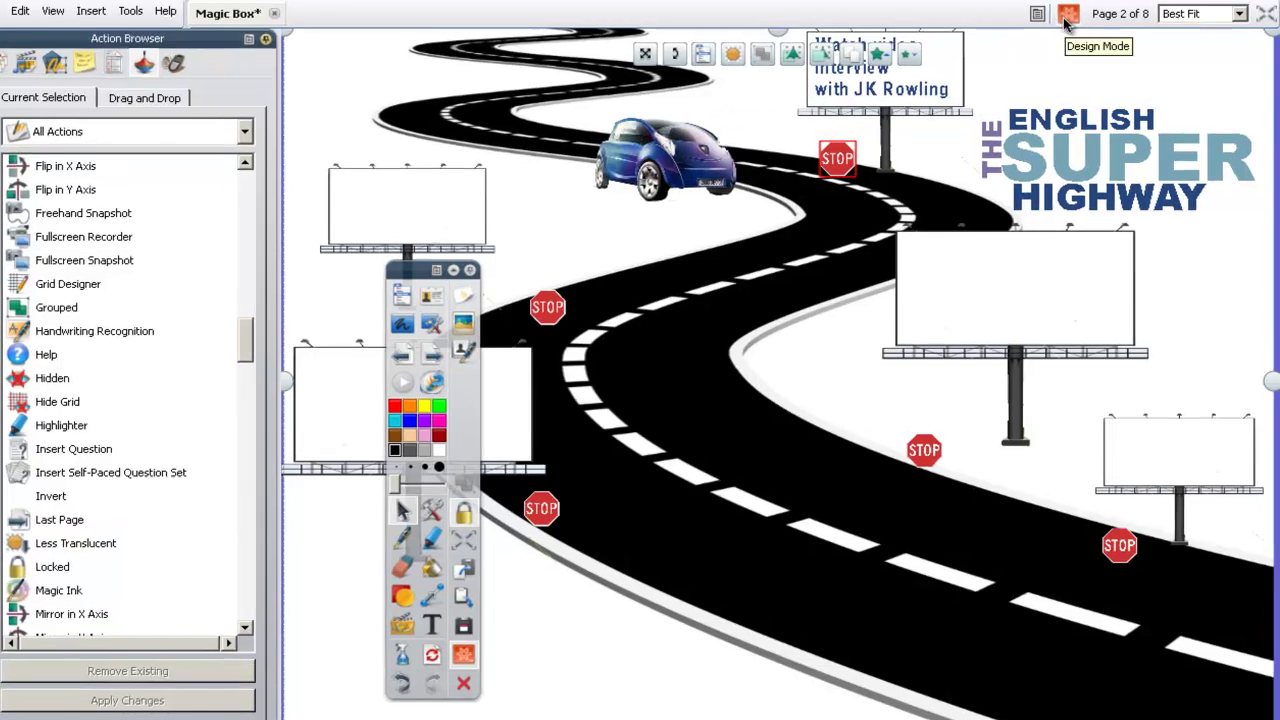
pyautogui.click(1070, 16)
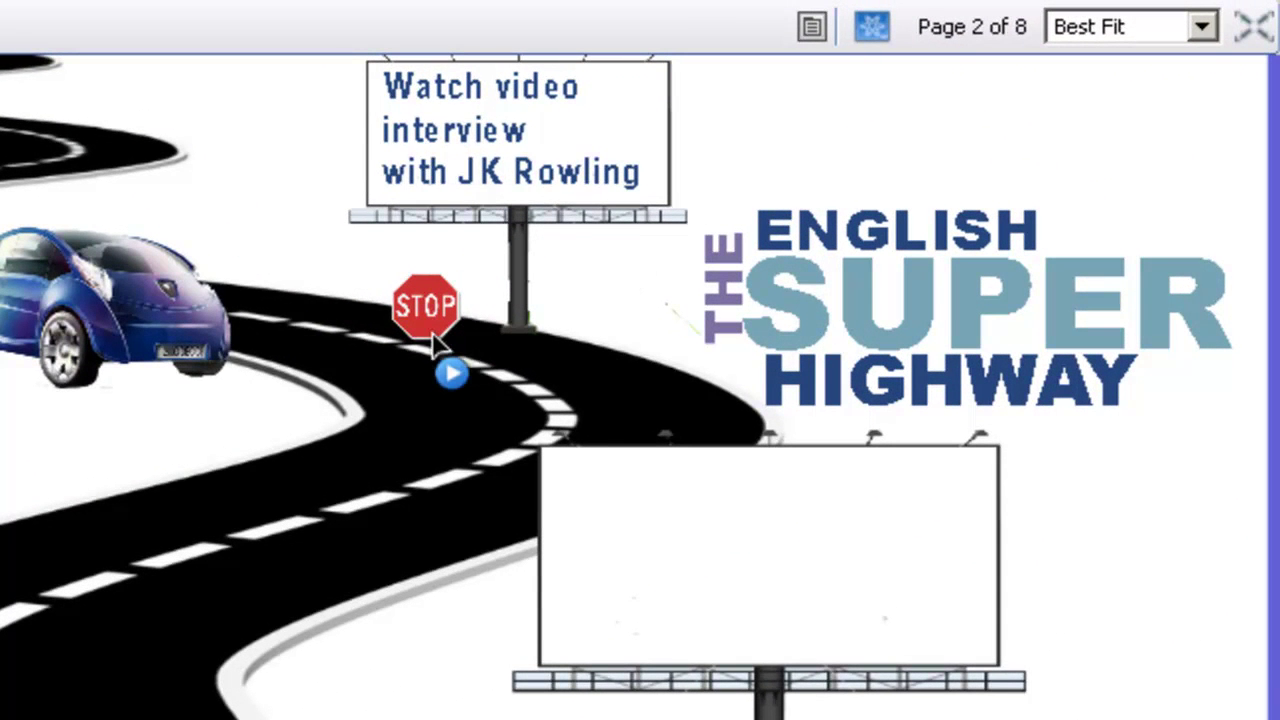
pyautogui.click(436, 318)
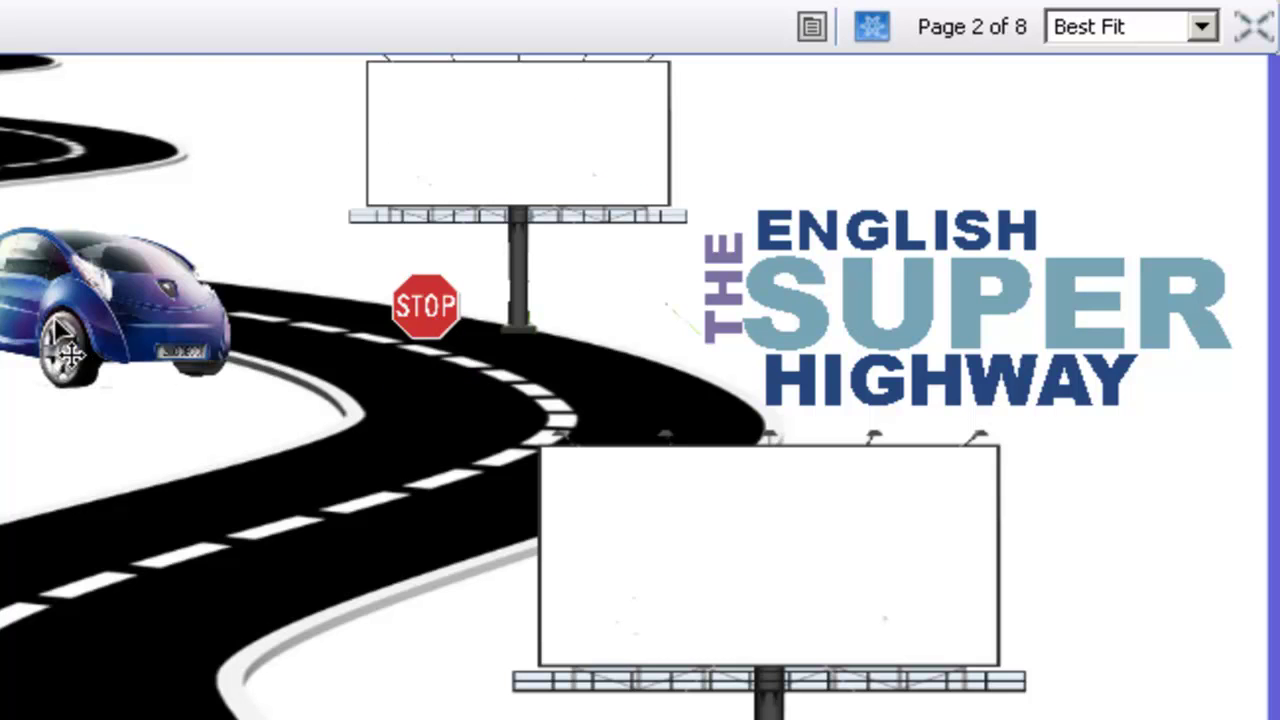
pyautogui.moveTo(100, 345); pyautogui.dragTo(252, 358)
pyautogui.click(436, 318)
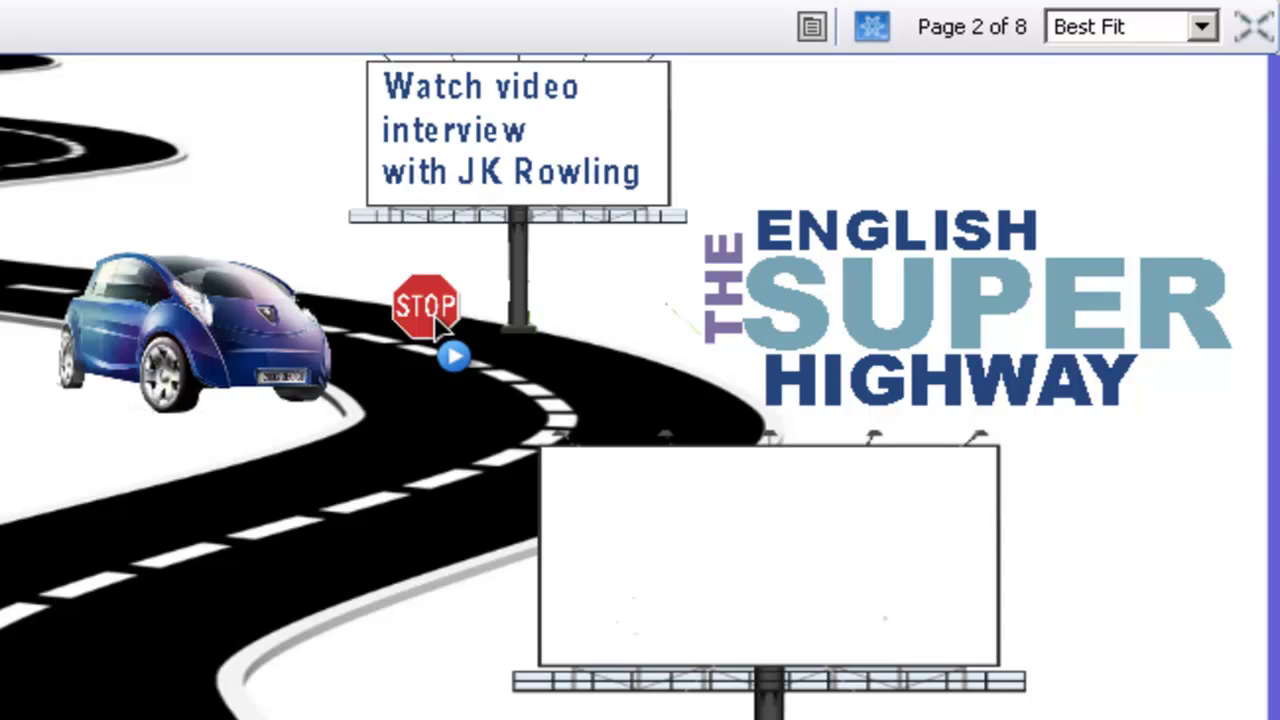
# Step: Back in Design Mode, pick Open Website from Document/Media Actions for the interview text box
pyautogui.click(878, 32)
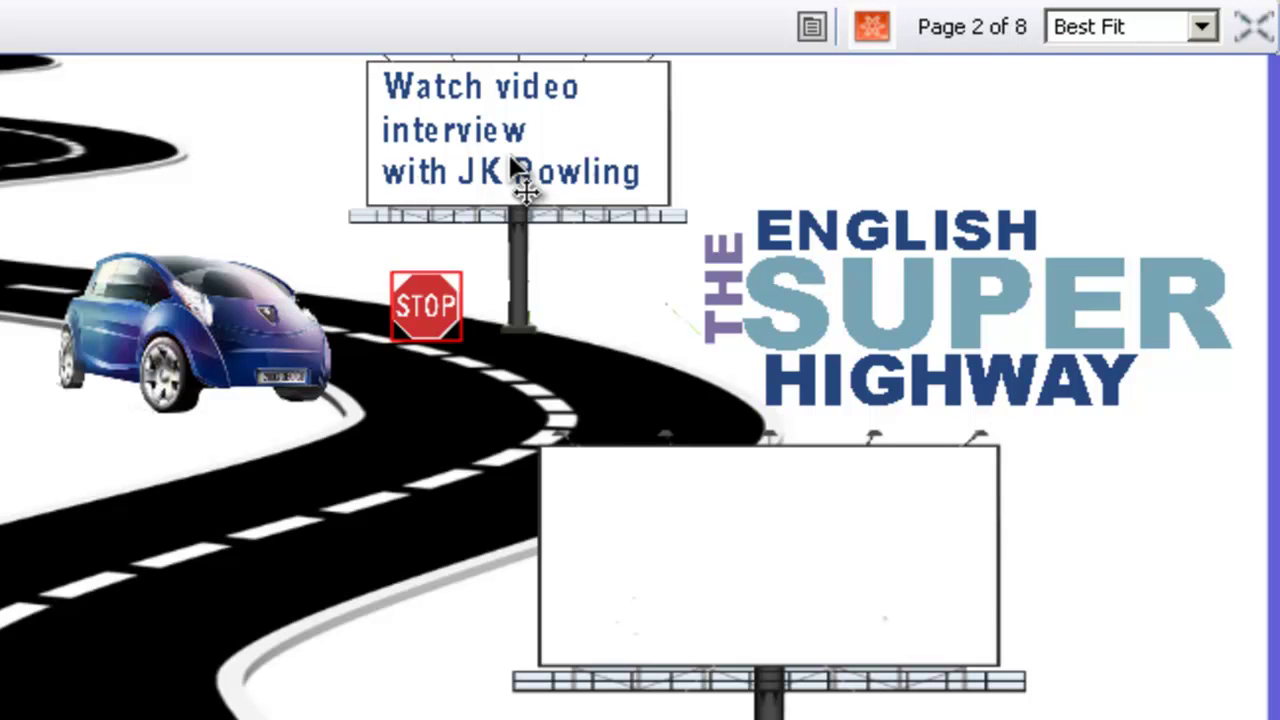
pyautogui.click(457, 135)
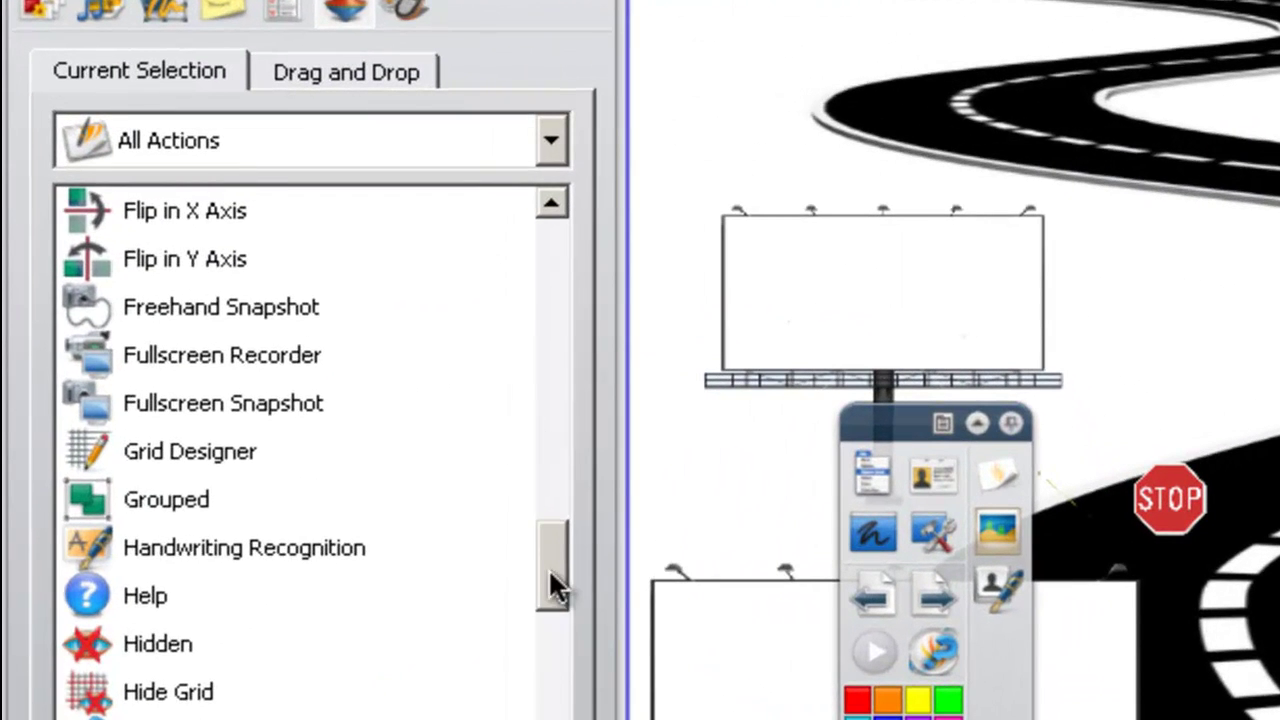
pyautogui.moveTo(553, 588); pyautogui.dragTo(523, 180)
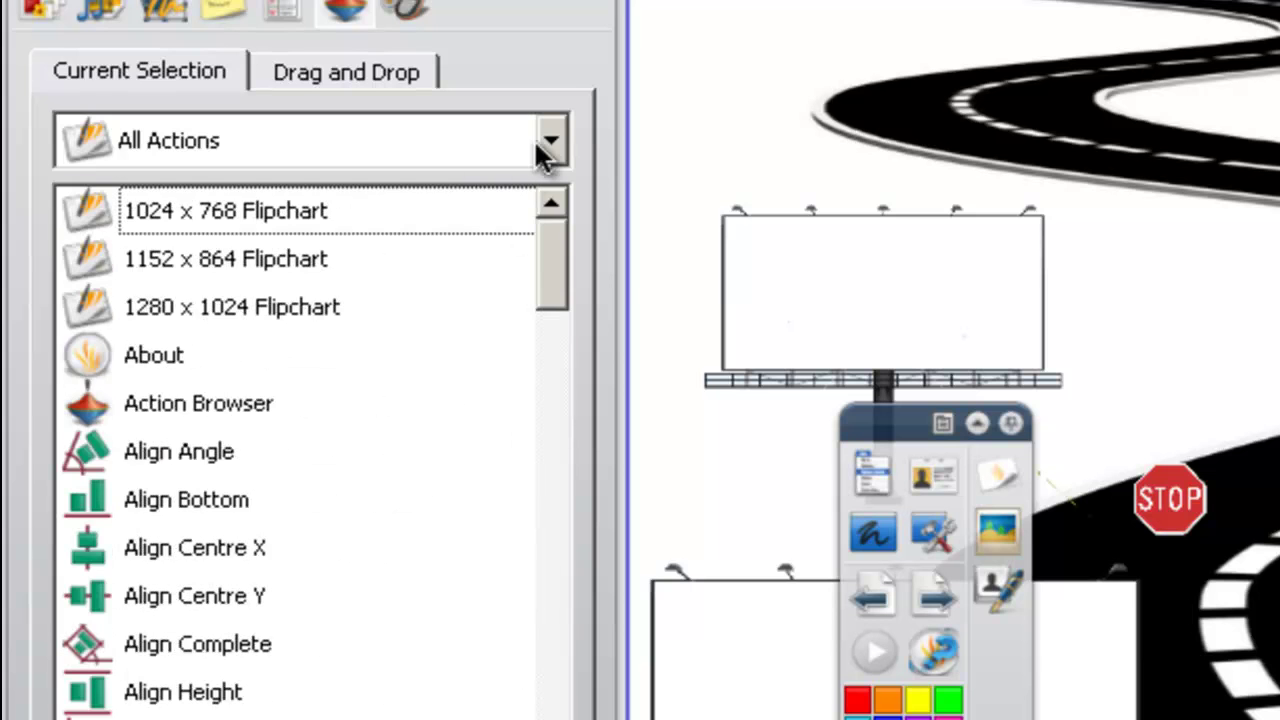
pyautogui.click(551, 150)
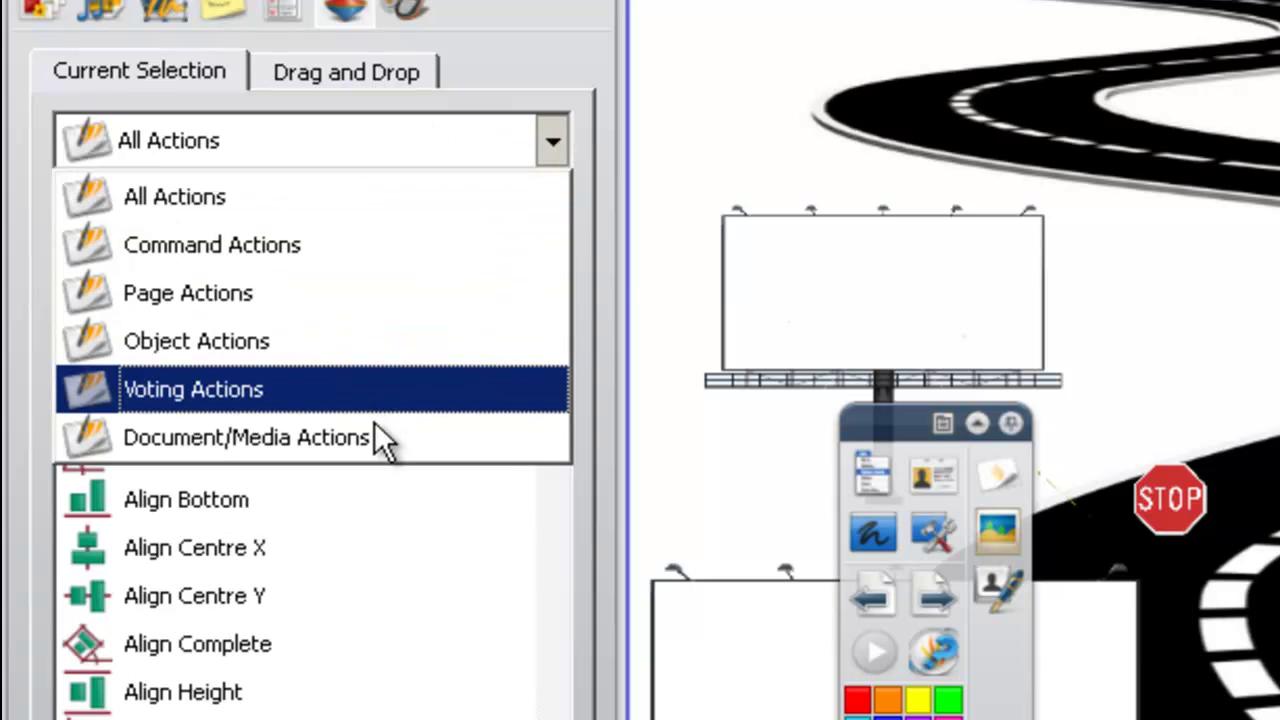
pyautogui.click(188, 439)
pyautogui.click(221, 265)
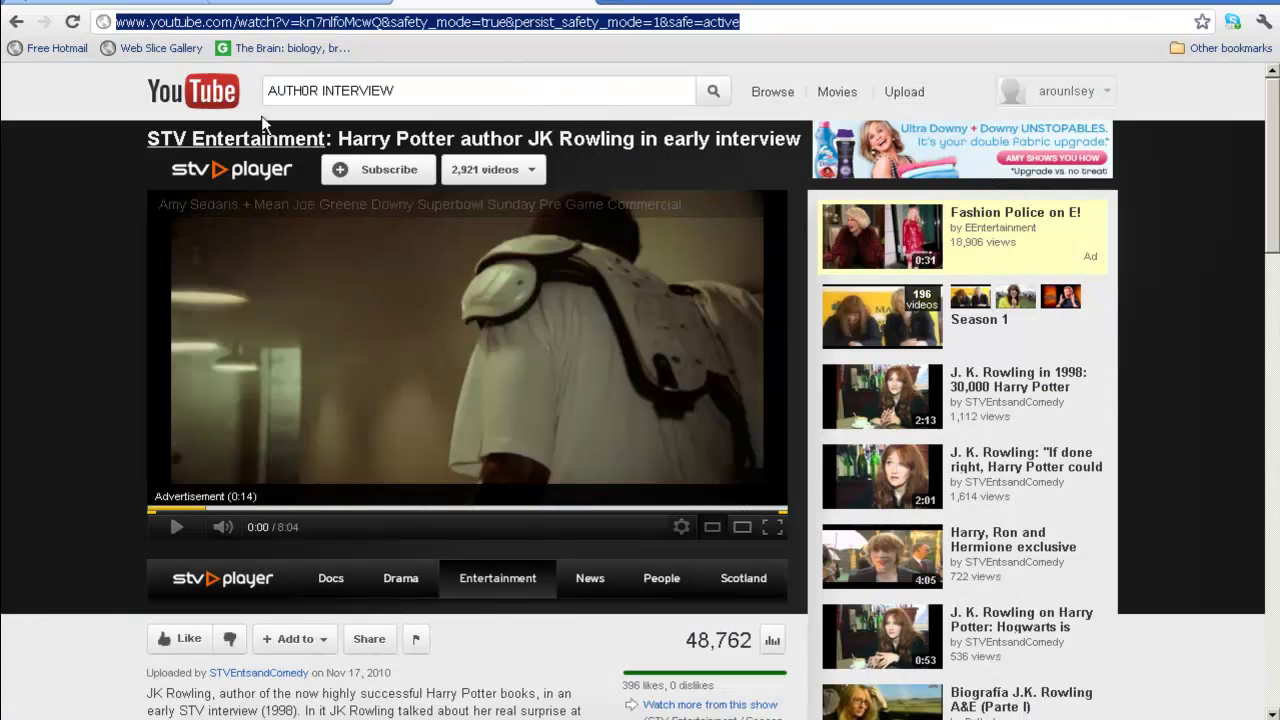
# Step: Copy the JK Rowling interview's YouTube address and return to ActivInspire's URL field
pyautogui.rightClick(256, 20)
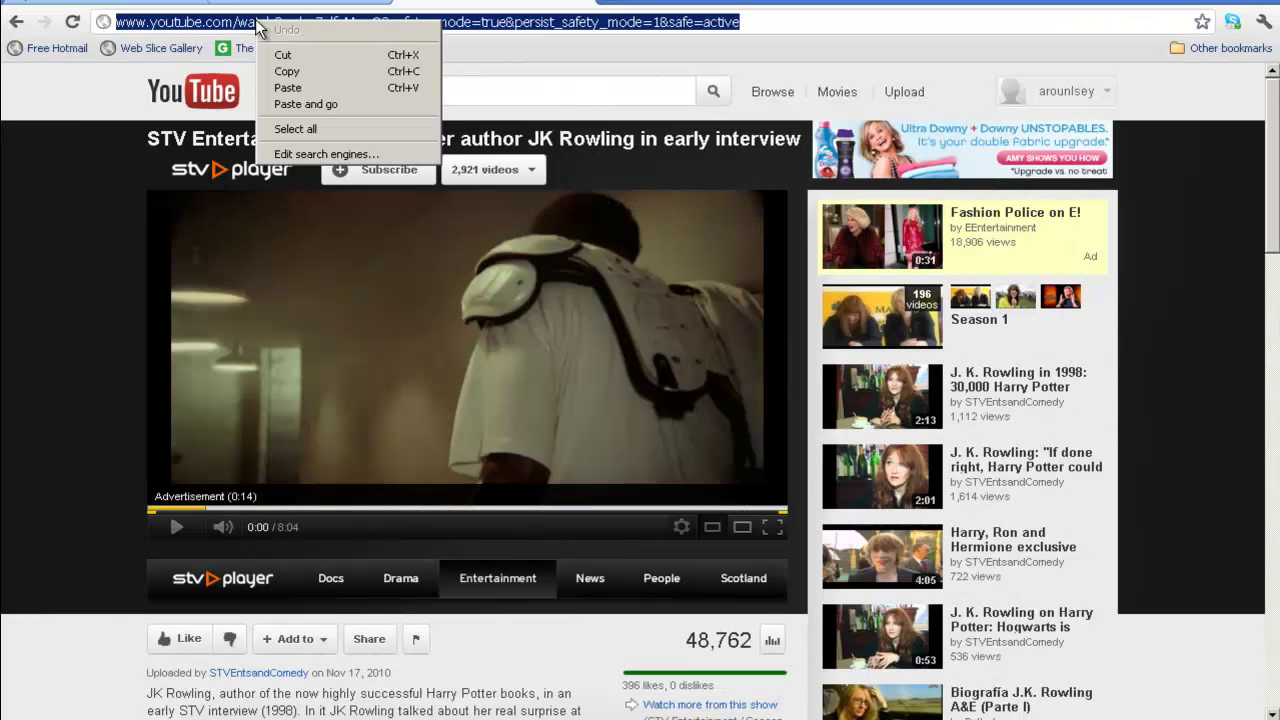
pyautogui.click(303, 67)
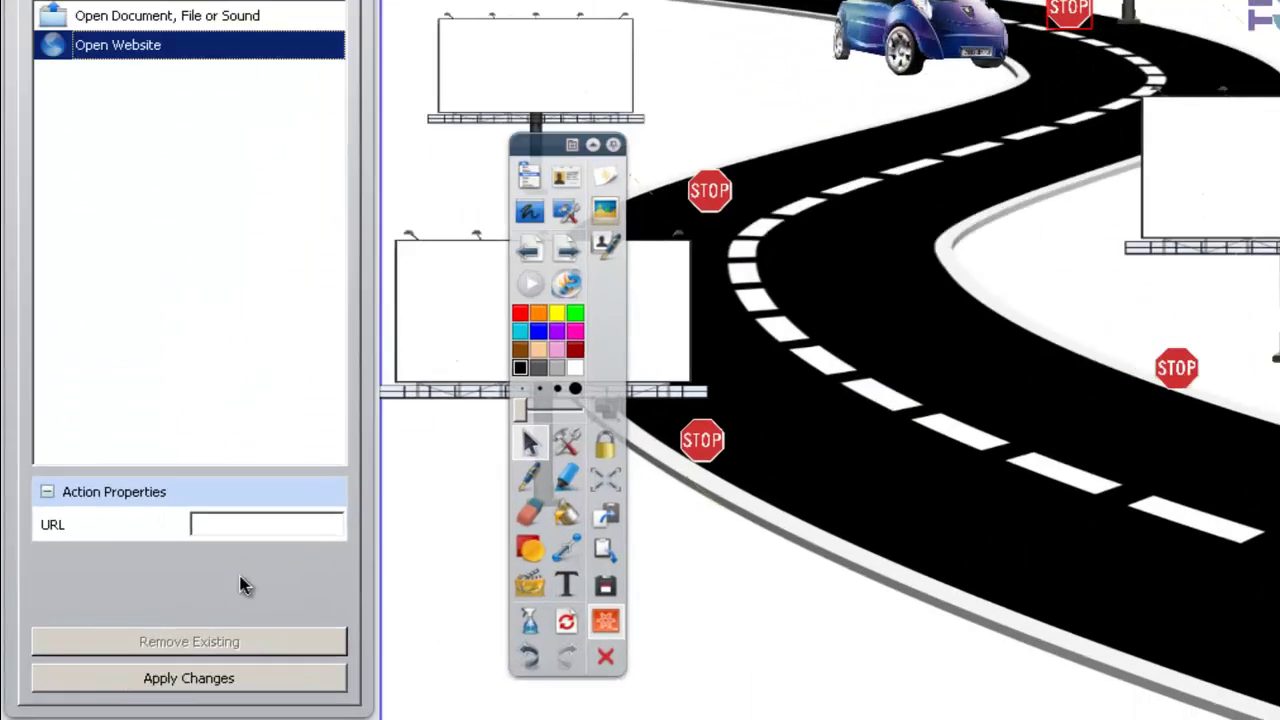
pyautogui.click(231, 566)
# Step: Paste the YouTube address as the billboard text's Open Website link, apply it, and exit Design Mode
pyautogui.hotkey('ctrl', 'v')
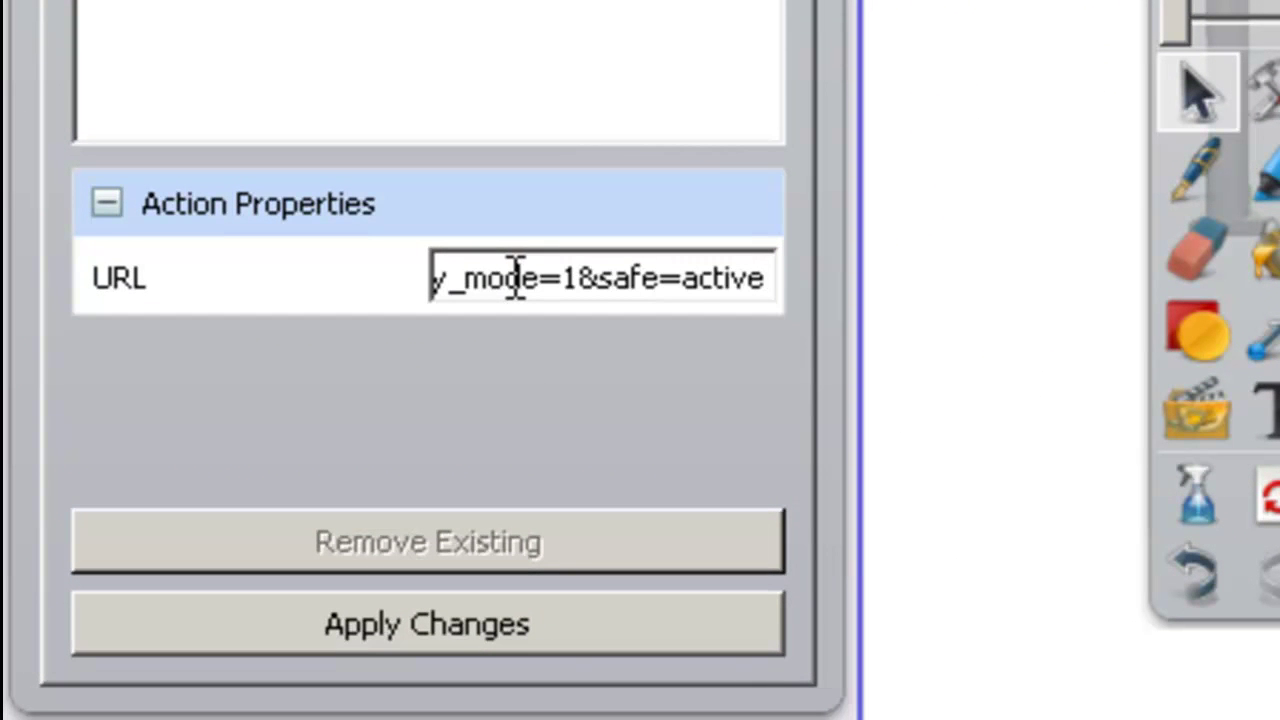
pyautogui.click(552, 642)
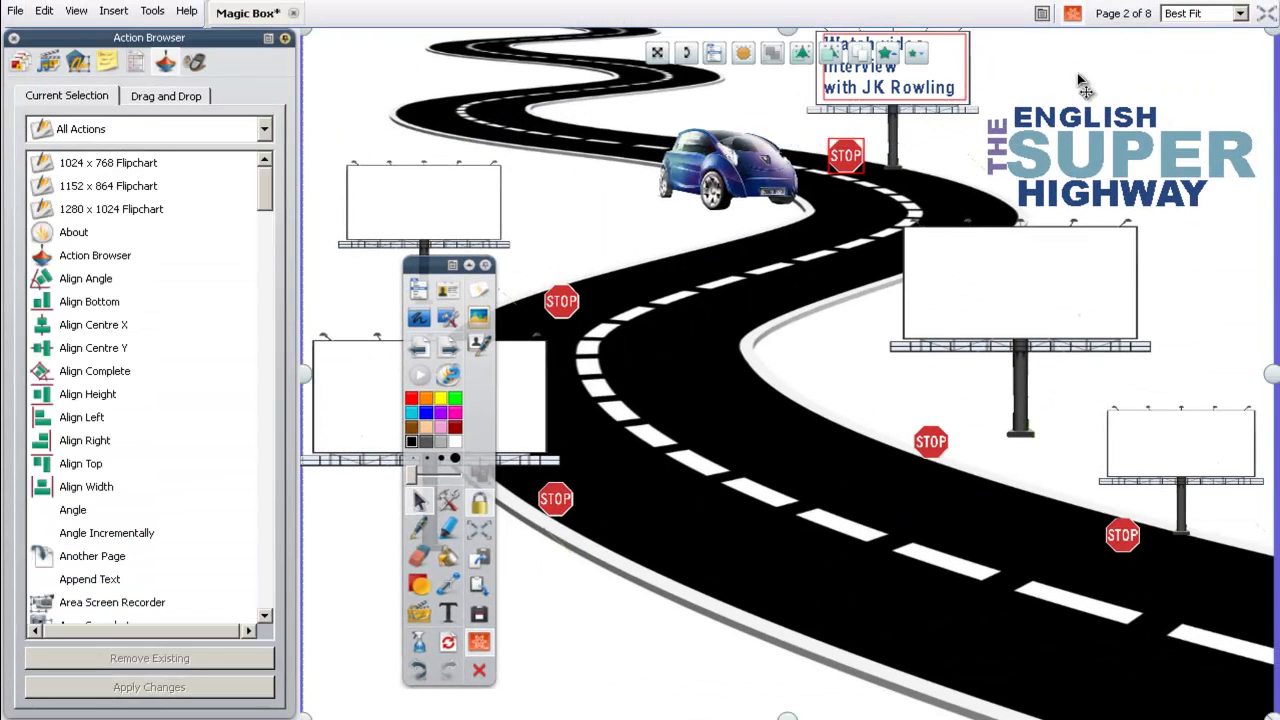
pyautogui.click(1072, 13)
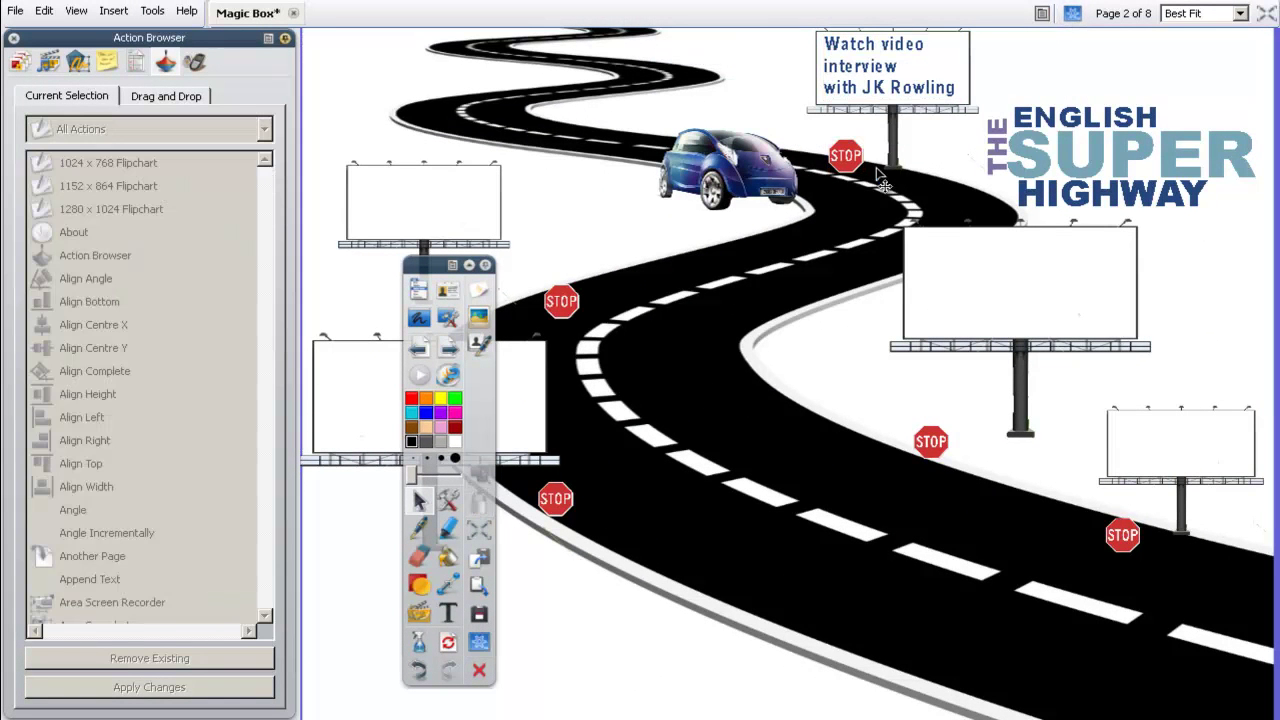
# Step: Test the link: drive the car to STOP, open the interview video, then close the browser
pyautogui.moveTo(780, 196); pyautogui.dragTo(602, 185)
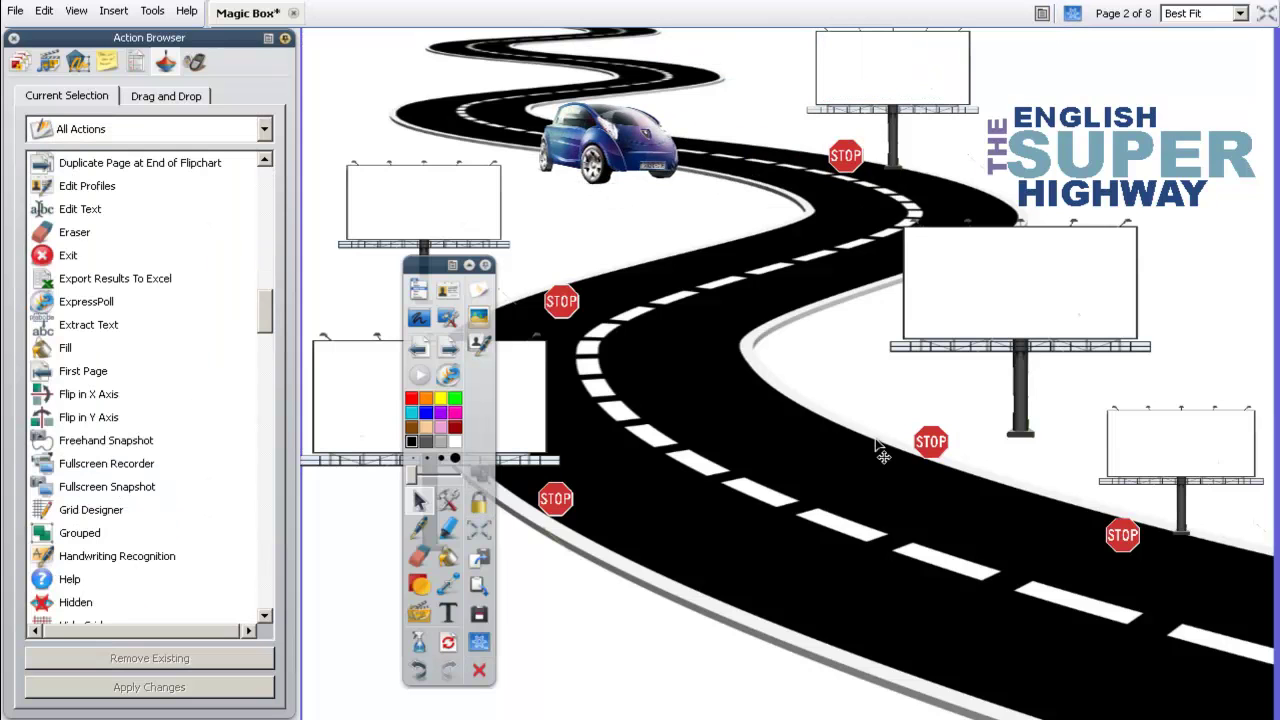
pyautogui.click(849, 166)
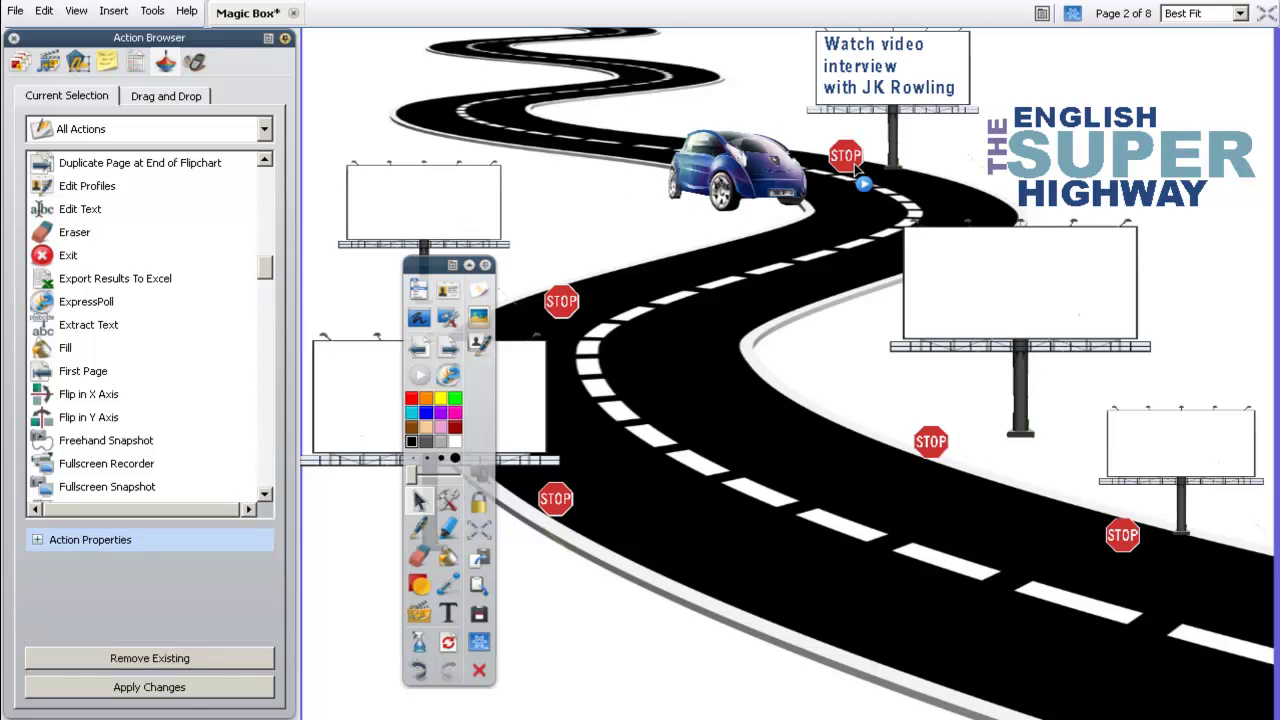
pyautogui.click(859, 67)
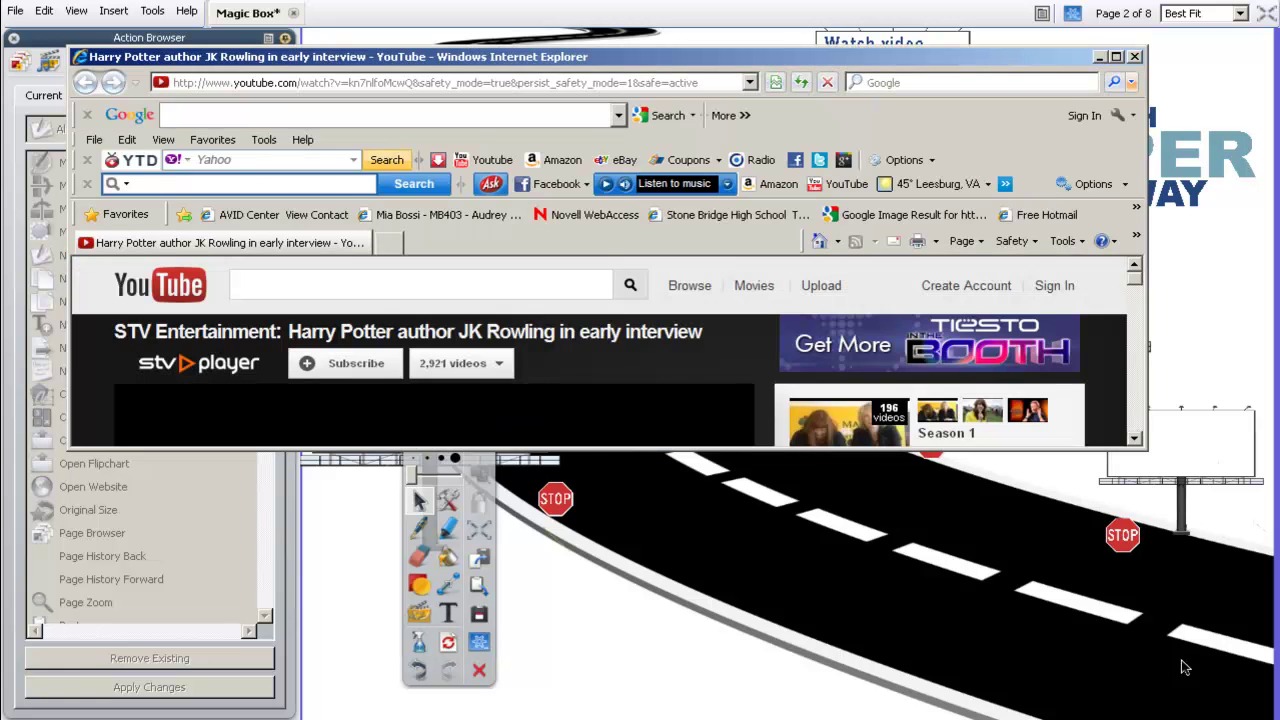
pyautogui.moveTo(1134, 278)
pyautogui.mouseDown()
pyautogui.moveTo(1139, 319)
pyautogui.moveTo(1139, 301)
pyautogui.mouseUp()
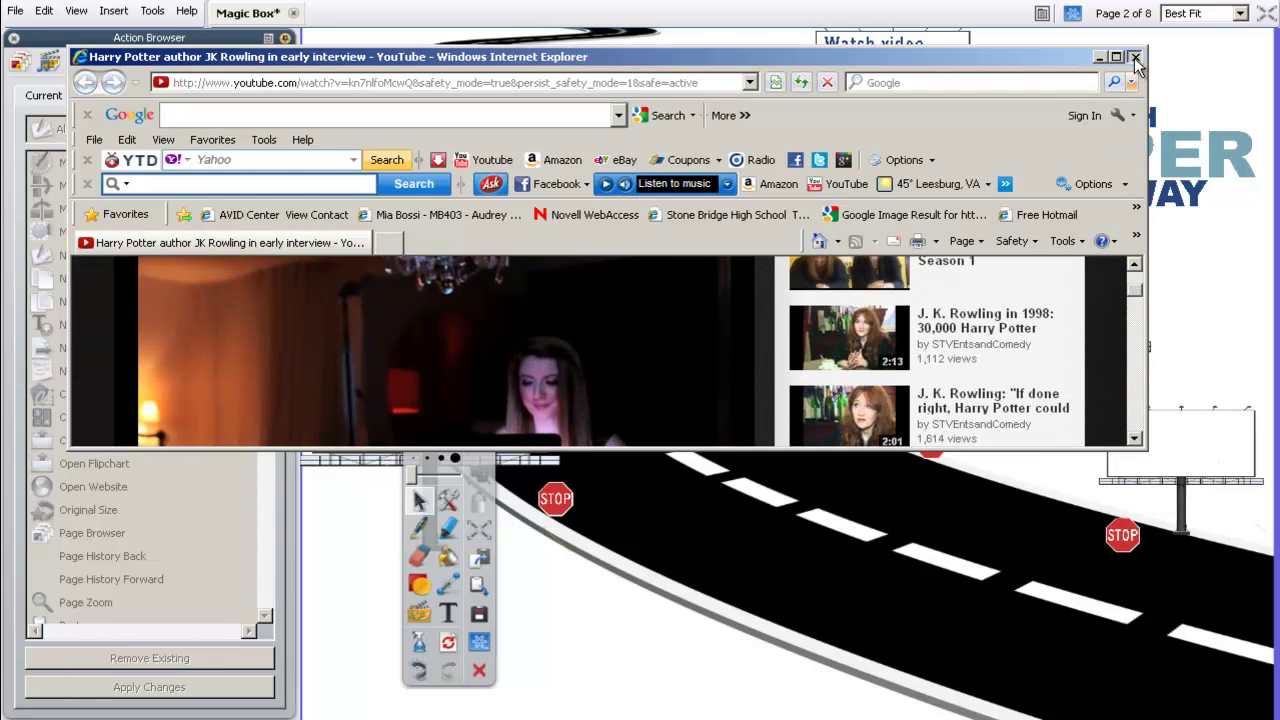
pyautogui.click(1135, 56)
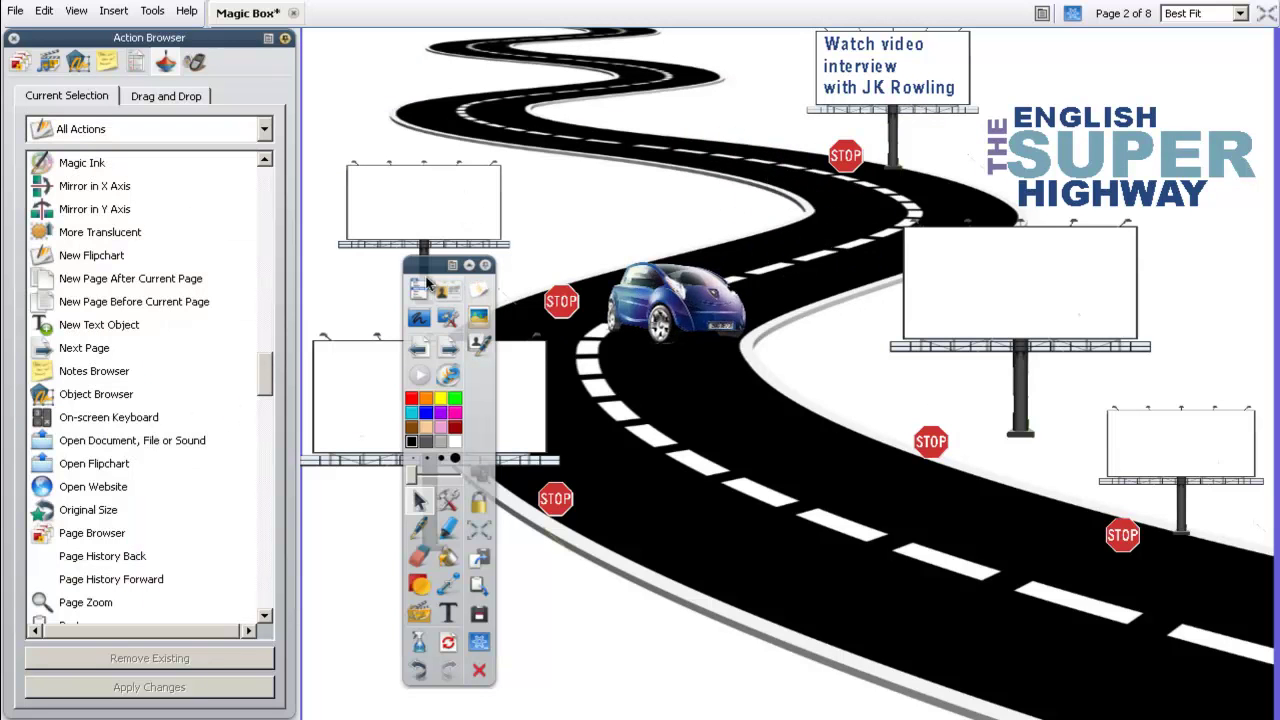
# Step: Move the floating toolbox to the right edge, check the action categories list, and collapse the toolbox
pyautogui.moveTo(415, 270); pyautogui.dragTo(1195, 249)
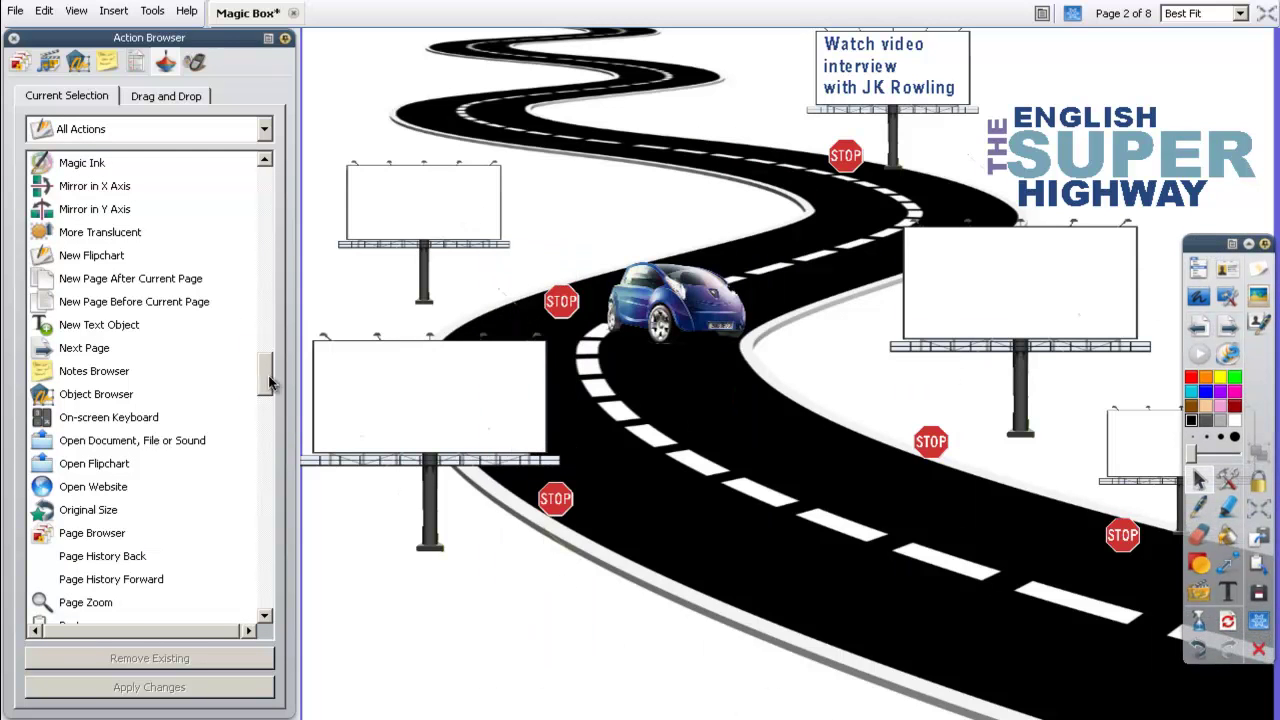
pyautogui.moveTo(268, 370); pyautogui.dragTo(270, 170)
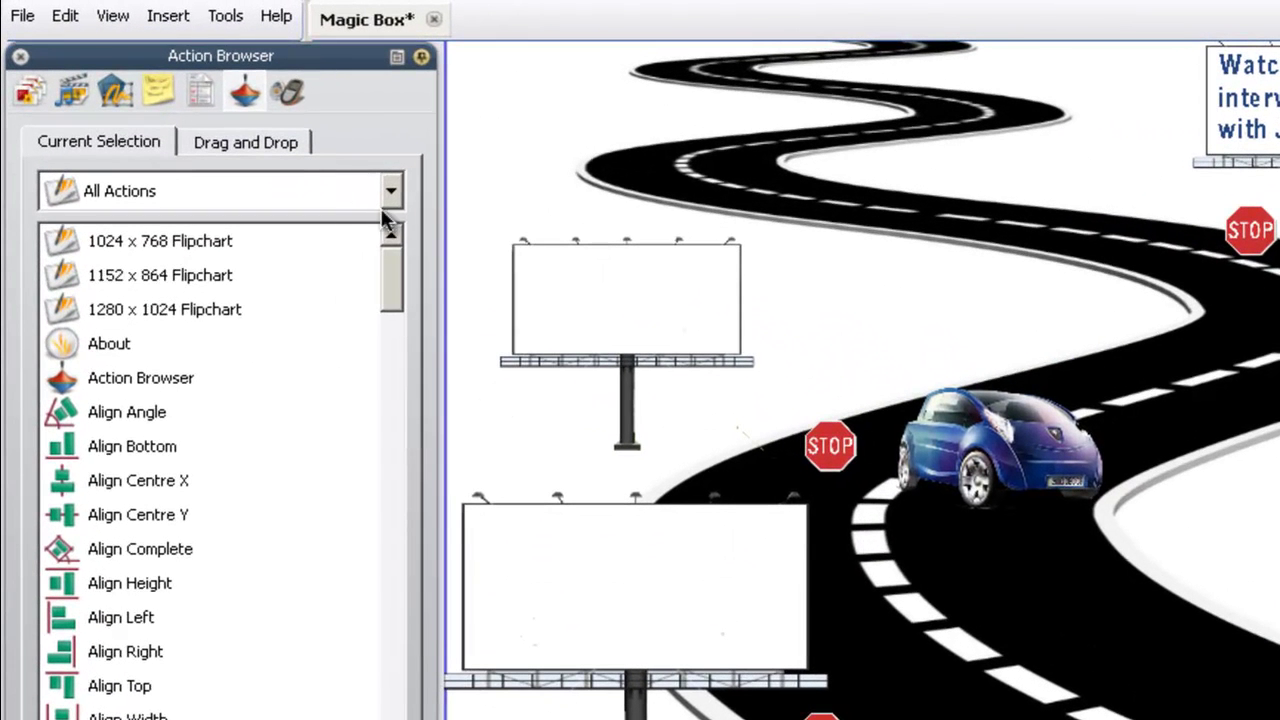
pyautogui.click(388, 205)
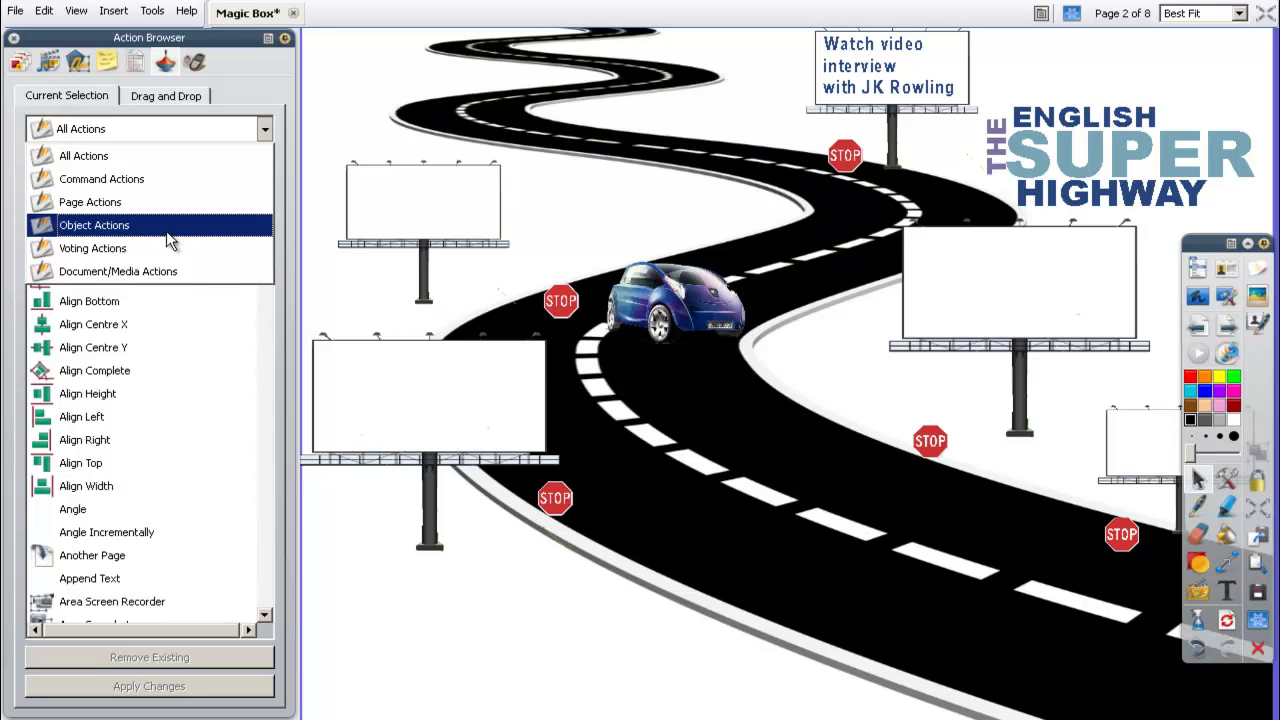
pyautogui.click(1248, 243)
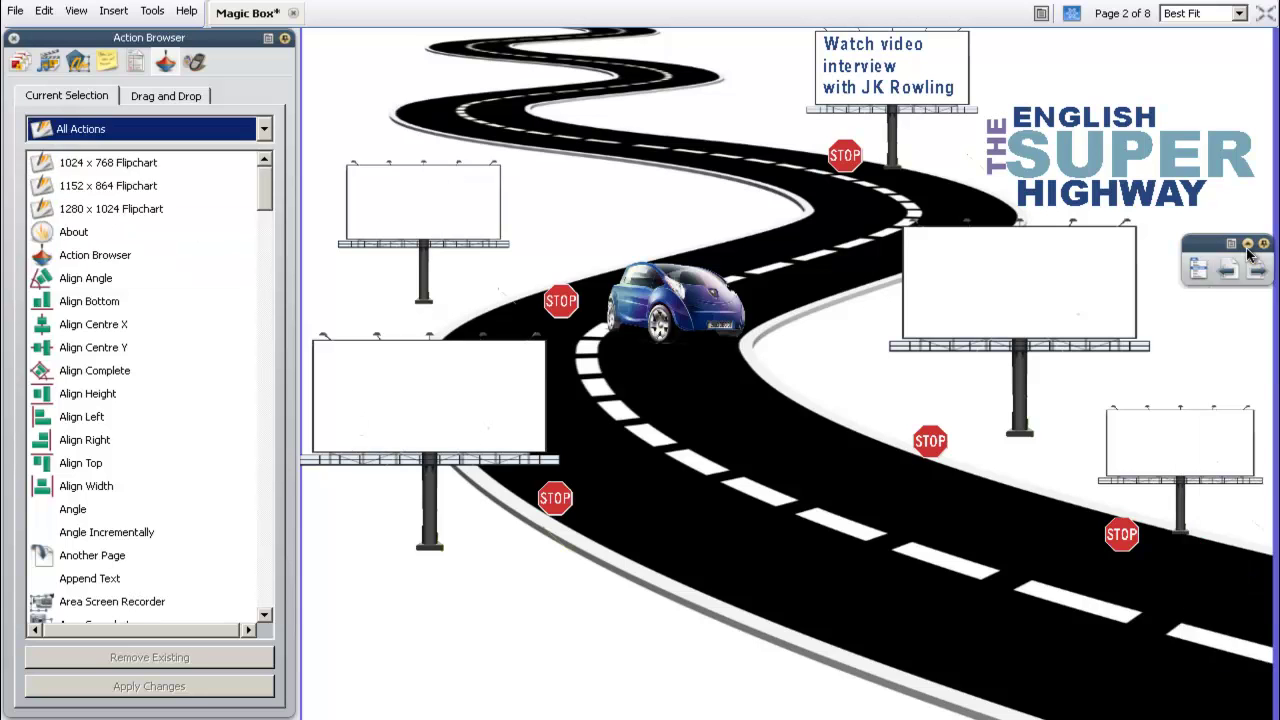